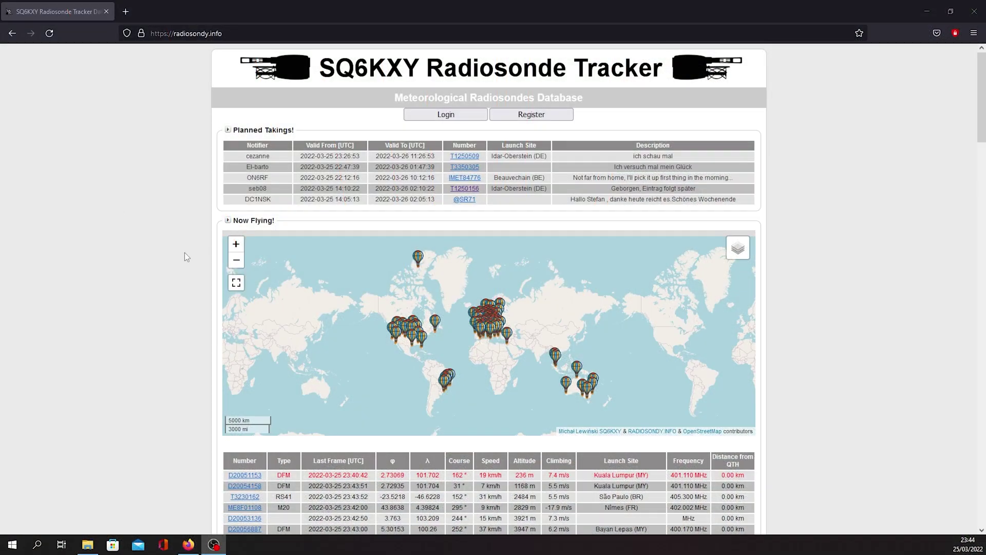
- Examine the map of currently flying radiosondes on radiosondy.info, focusing on Europe
{"action": "scroll", "coordinate": [185, 254], "scroll_direction": "down", "scroll_amount": 1}
{"action": "scroll", "coordinate": [488, 262], "scroll_direction": "up", "scroll_amount": 3}
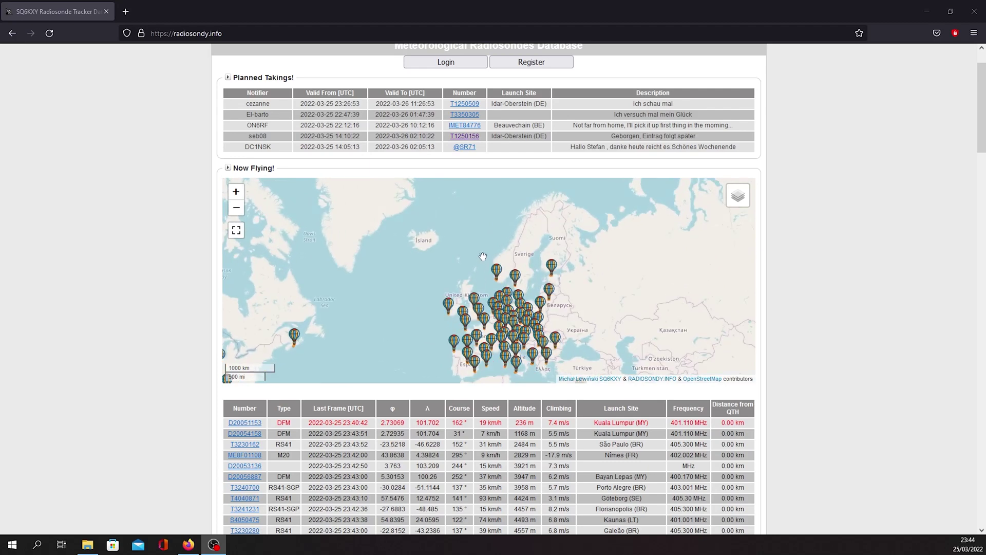
{"action": "scroll", "coordinate": [415, 267], "scroll_direction": "down", "scroll_amount": 3}
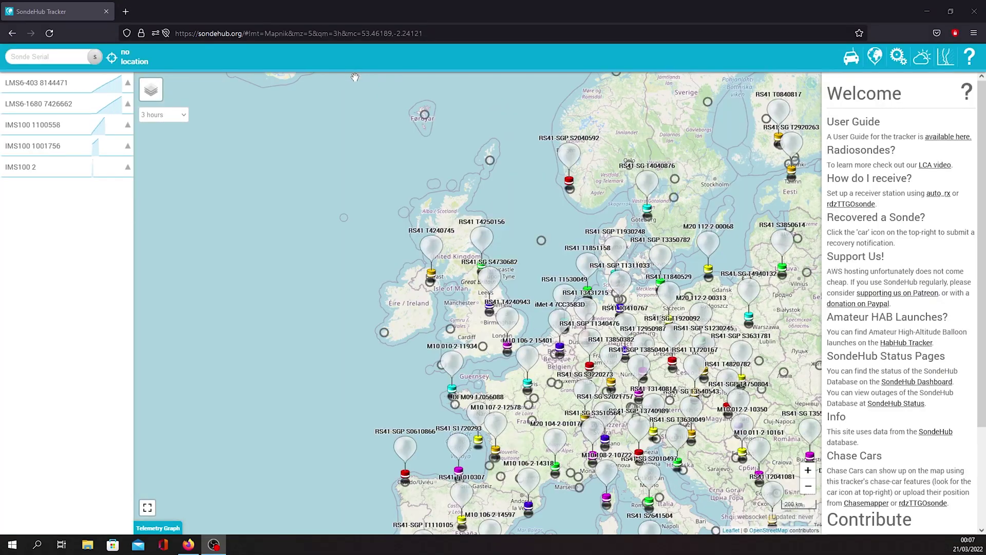
- Examine the radiosondes on the SondeHub map worldwide and across the United States
{"action": "scroll", "coordinate": [284, 284], "scroll_direction": "down", "scroll_amount": 4}
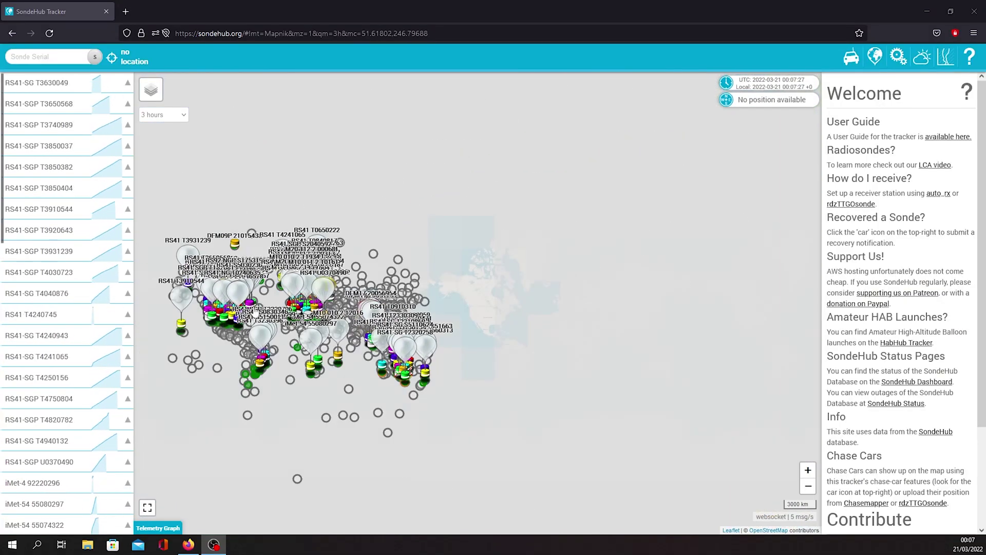
{"action": "left_click_drag", "start_coordinate": [398, 349], "coordinate": [570, 349]}
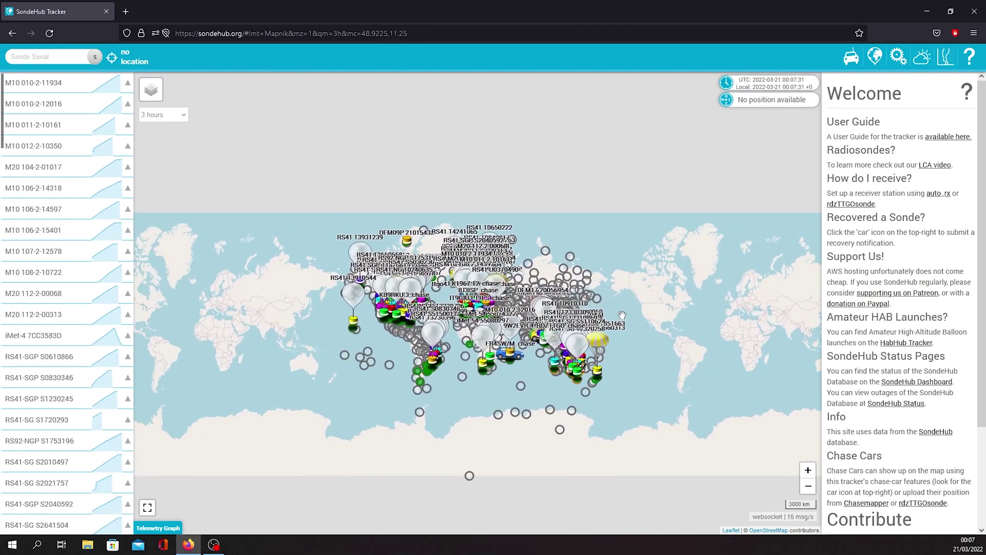
{"action": "scroll", "coordinate": [400, 308], "scroll_direction": "up", "scroll_amount": 2}
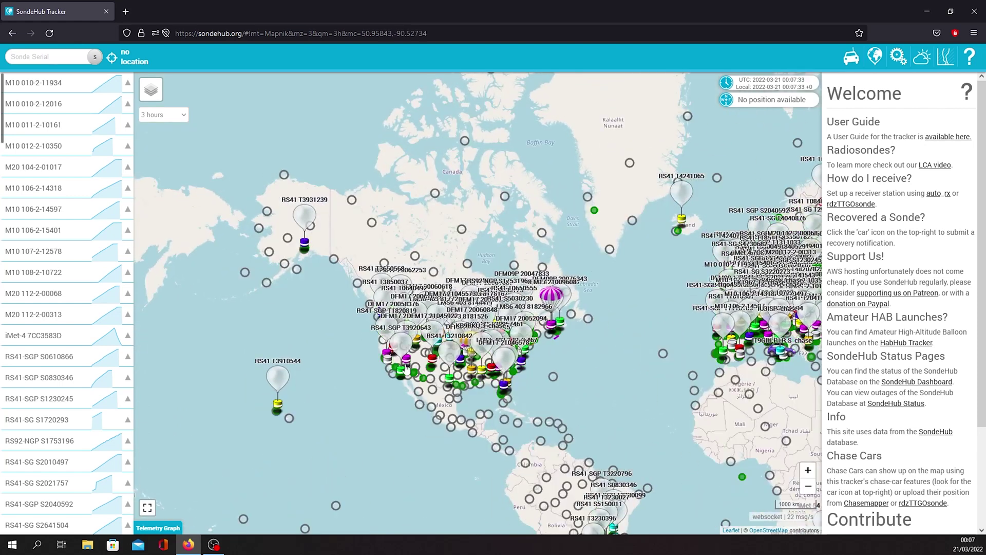
{"action": "scroll", "coordinate": [454, 337], "scroll_direction": "up", "scroll_amount": 2}
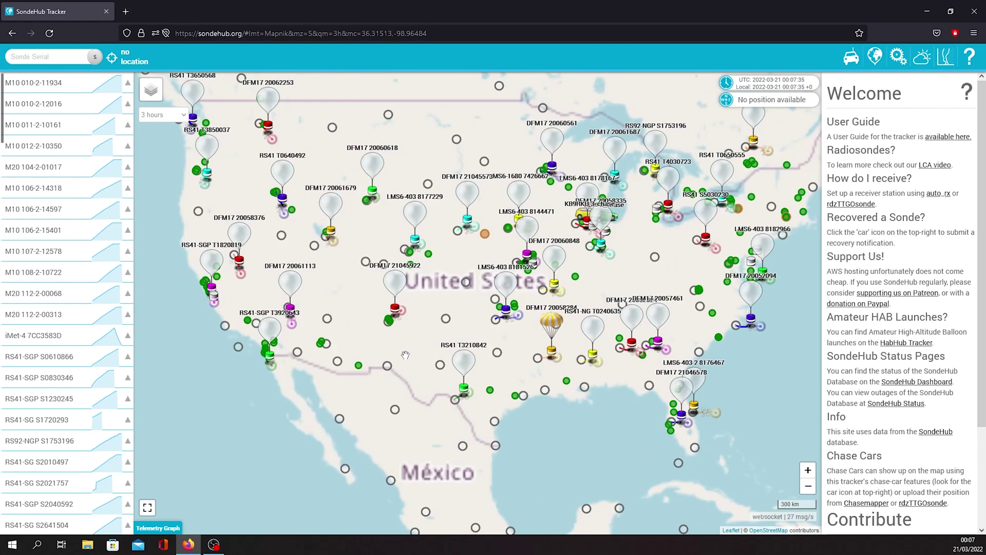
{"action": "left_click_drag", "start_coordinate": [455, 337], "coordinate": [368, 363]}
{"action": "scroll", "coordinate": [366, 360], "scroll_direction": "down", "scroll_amount": 2}
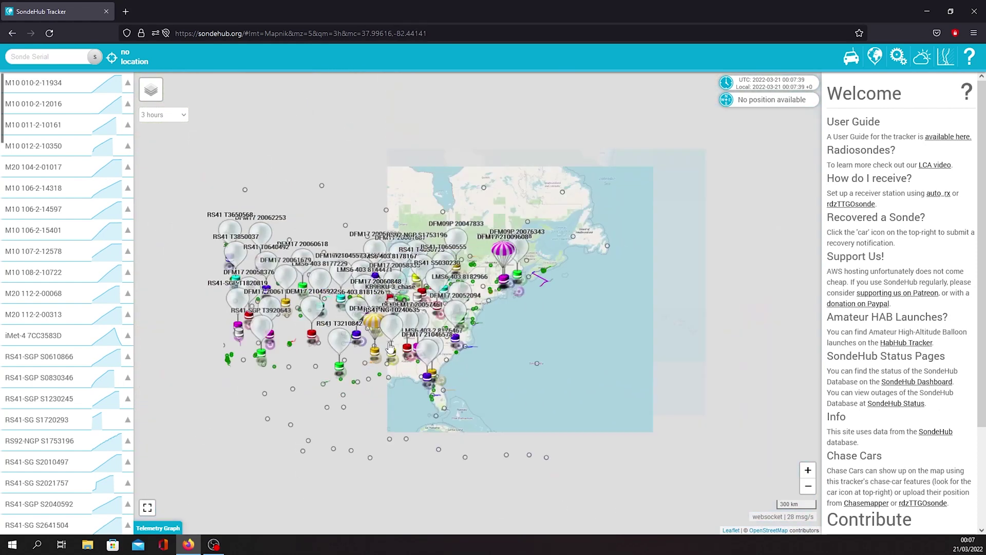
- Examine the radiosondes and receiver stations over Europe on the SondeHub map, and compare them with the world view
{"action": "left_click_drag", "start_coordinate": [598, 347], "coordinate": [425, 478]}
{"action": "scroll", "coordinate": [399, 344], "scroll_direction": "up", "scroll_amount": 2}
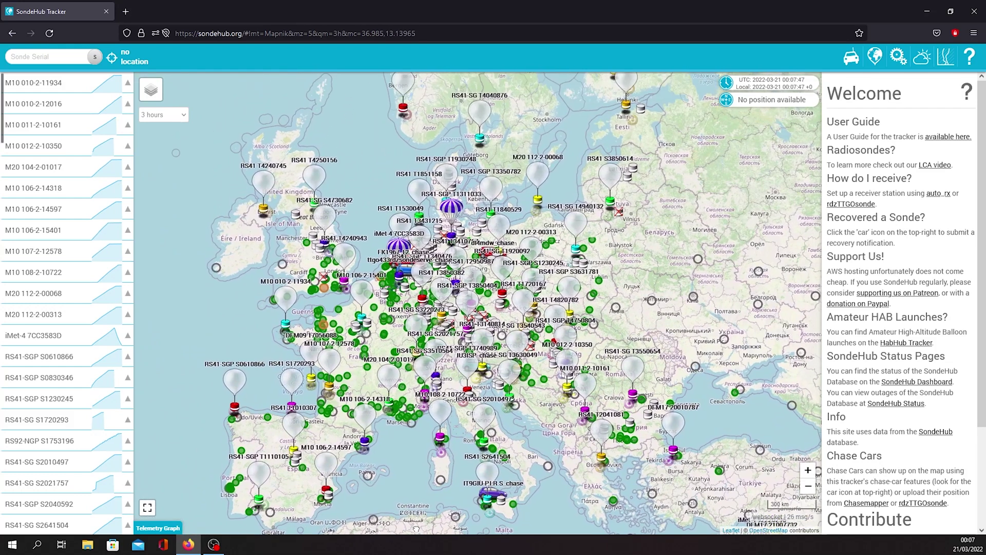
{"action": "left_click_drag", "start_coordinate": [416, 529], "coordinate": [437, 551]}
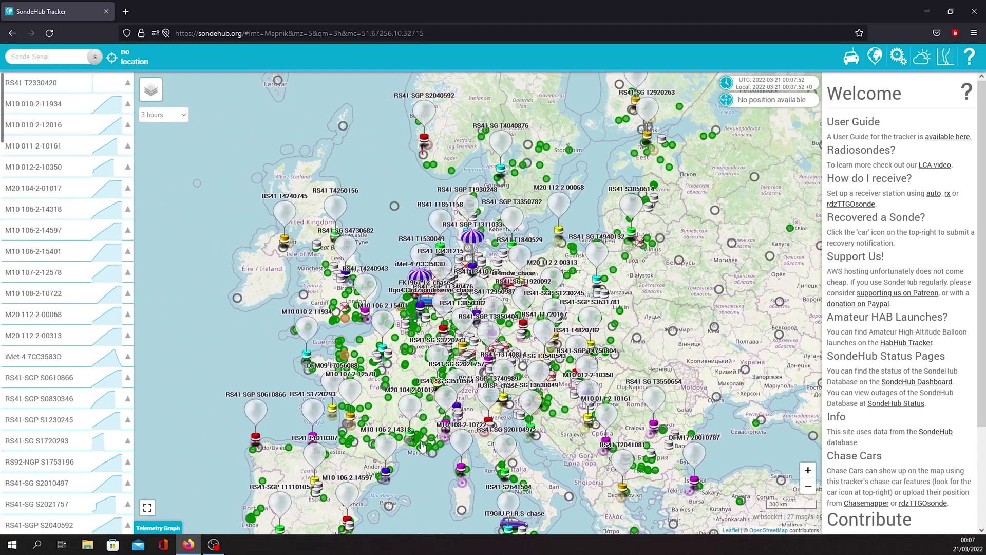
{"action": "scroll", "coordinate": [335, 386], "scroll_direction": "down", "scroll_amount": 2}
{"action": "scroll", "coordinate": [335, 386], "scroll_direction": "down", "scroll_amount": 2}
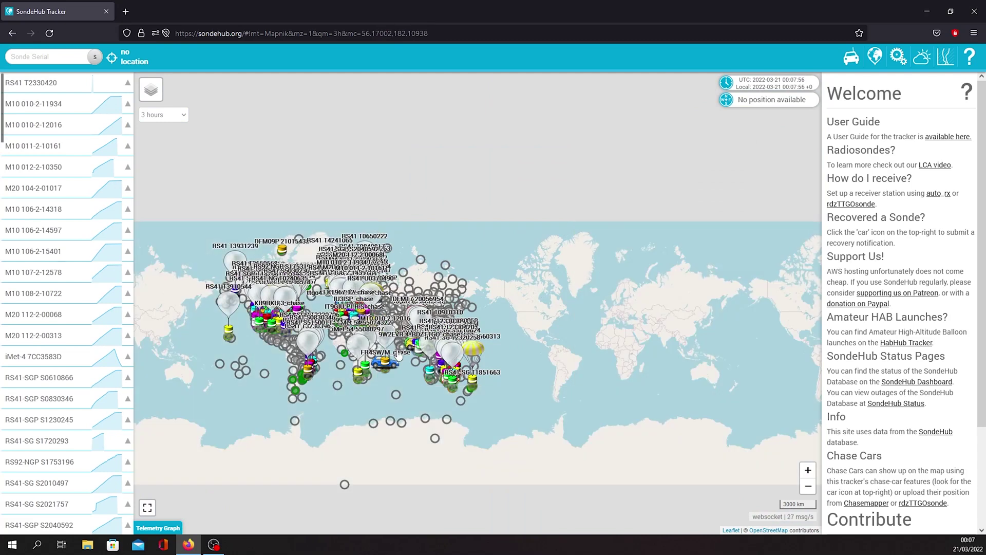
{"action": "scroll", "coordinate": [361, 421], "scroll_direction": "up", "scroll_amount": 2}
{"action": "scroll", "coordinate": [327, 393], "scroll_direction": "down", "scroll_amount": 2}
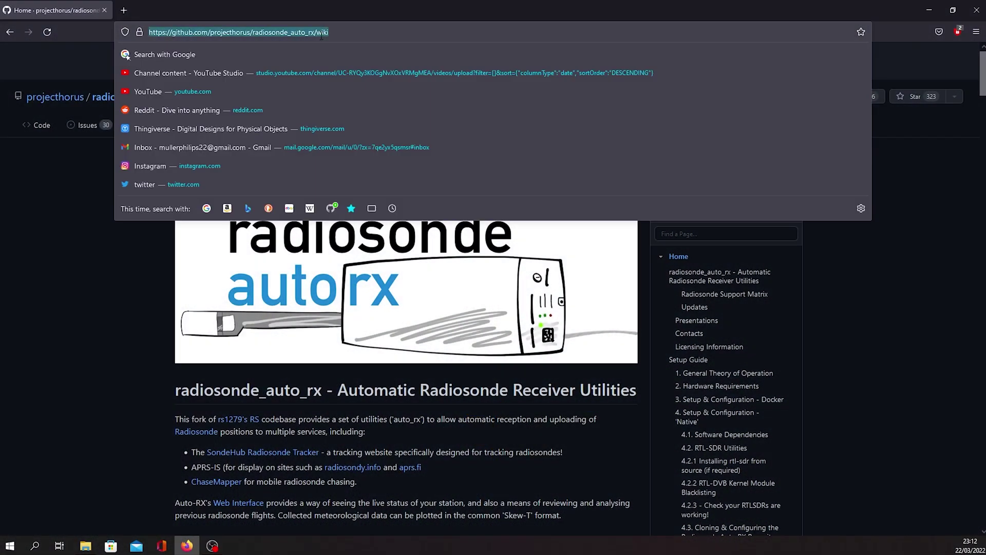
- Load the wiki at github.com/projecthorus/radiosonde_auto_rx/wiki and highlight its whole Radiosonde Support Matrix
{"action": "key", "text": "Return"}
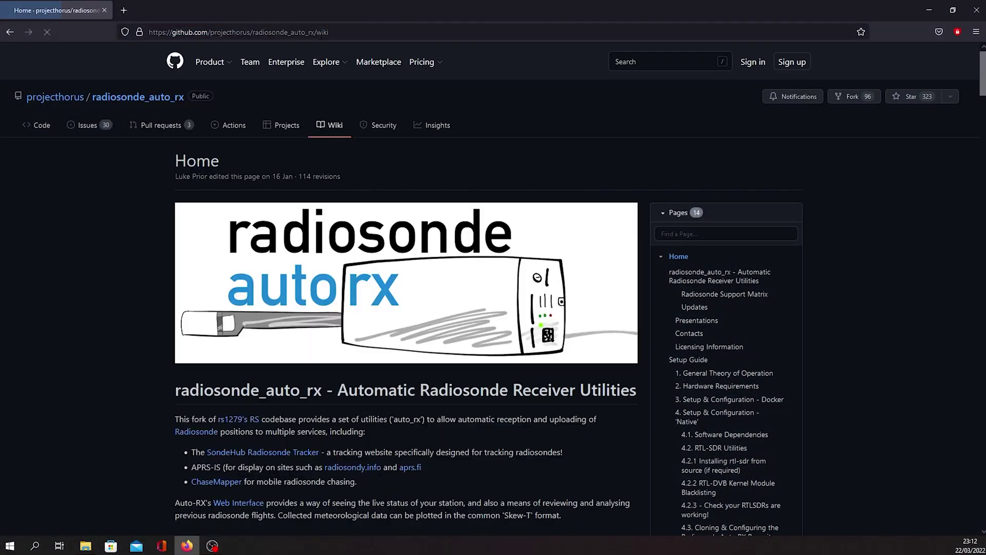
{"action": "scroll", "coordinate": [138, 183], "scroll_direction": "down", "scroll_amount": 1}
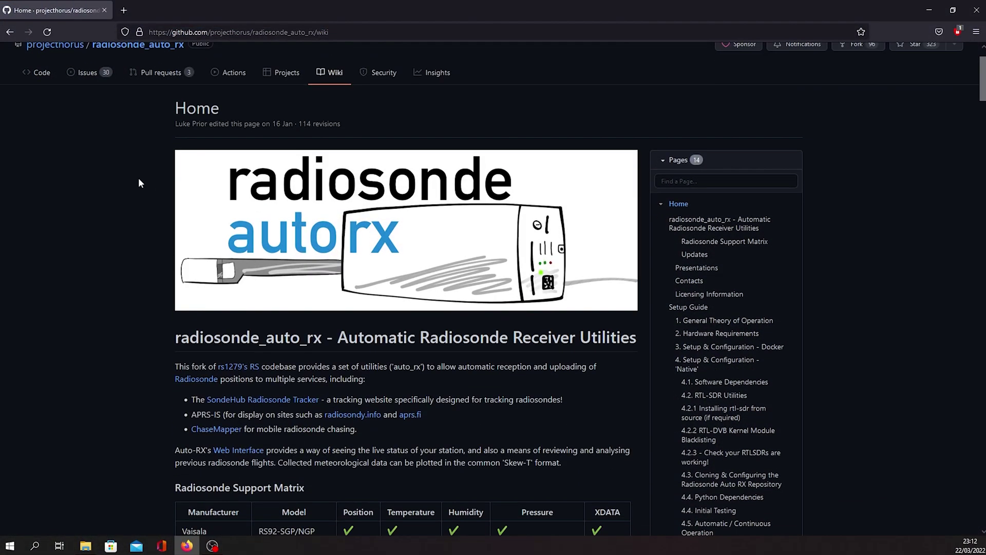
{"action": "scroll", "coordinate": [247, 161], "scroll_direction": "down", "scroll_amount": 5}
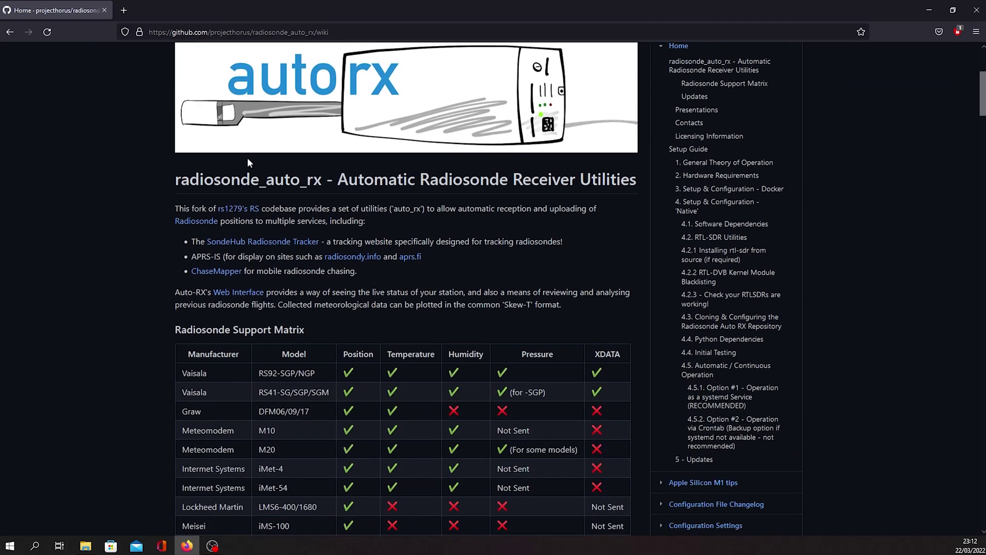
{"action": "left_click_drag", "start_coordinate": [183, 225], "coordinate": [604, 439]}
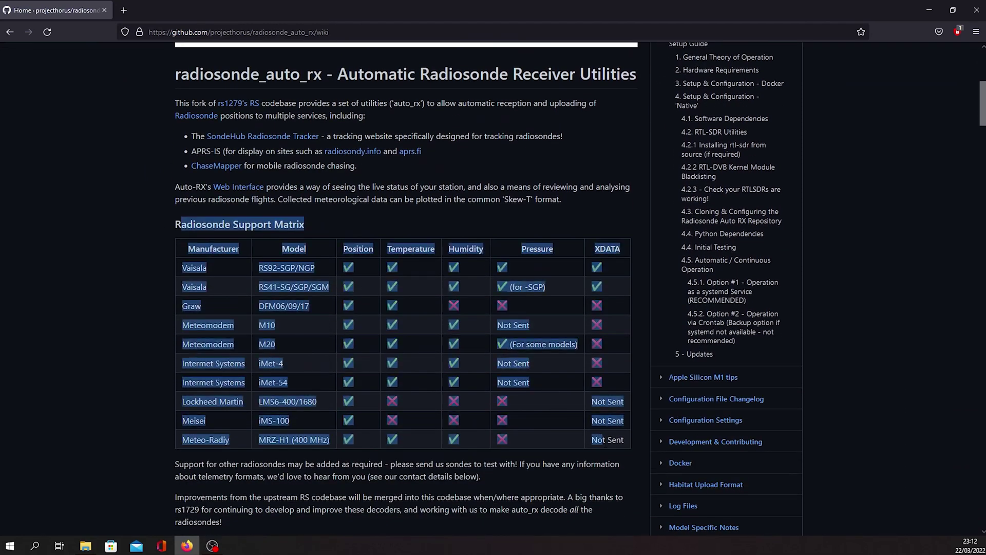
{"action": "left_click", "coordinate": [297, 485]}
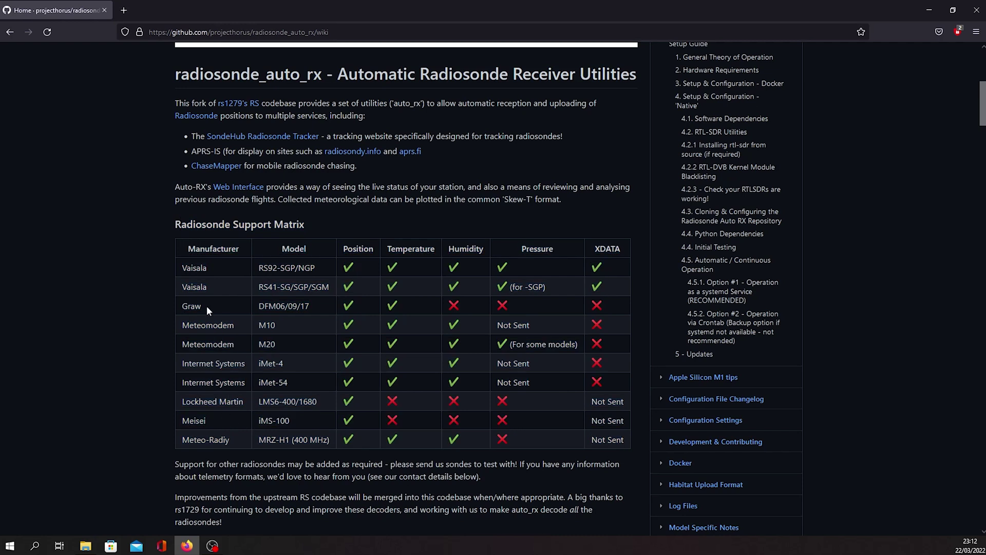
- Highlight the Vaisala RS41-SG/SGP/SGM row and the Internet Systems iMet-4 row in the support matrix, and clear the selection
{"action": "left_click_drag", "start_coordinate": [181, 285], "coordinate": [624, 283]}
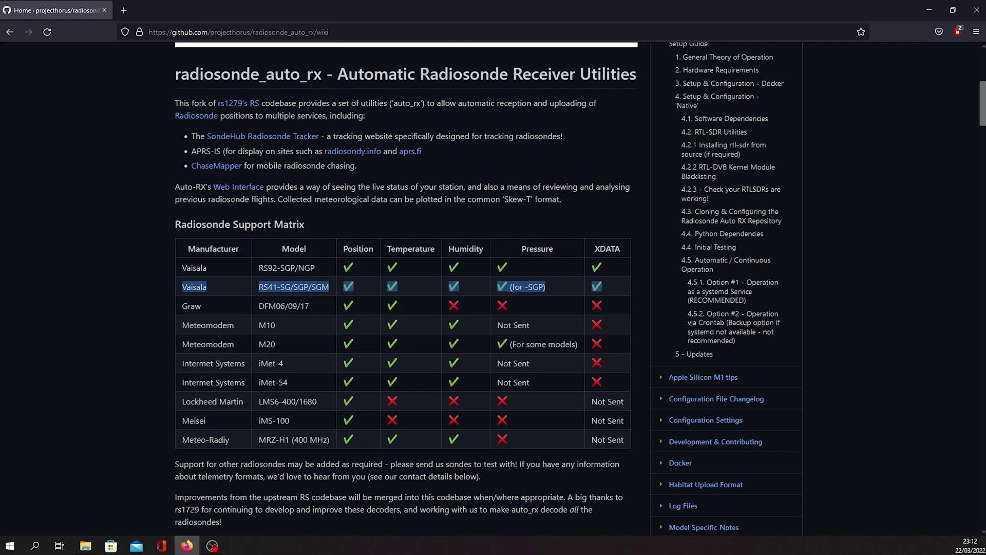
{"action": "left_click_drag", "start_coordinate": [180, 362], "coordinate": [564, 361]}
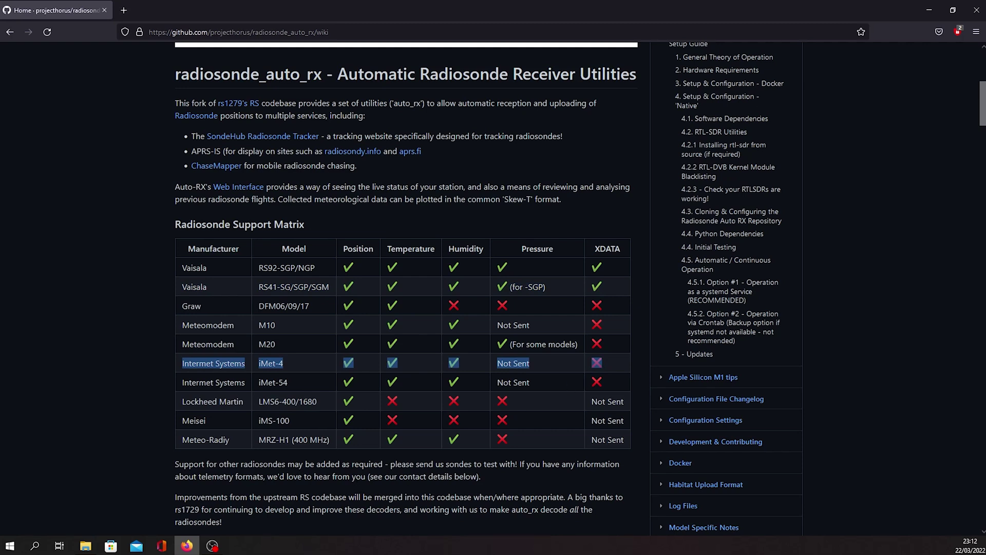
{"action": "left_click", "coordinate": [172, 303]}
- Skim the rest of the radiosonde_auto_rx wiki, including the Setup Guide's theory of operation and hardware requirements
{"action": "scroll", "coordinate": [171, 303], "scroll_direction": "down", "scroll_amount": 1}
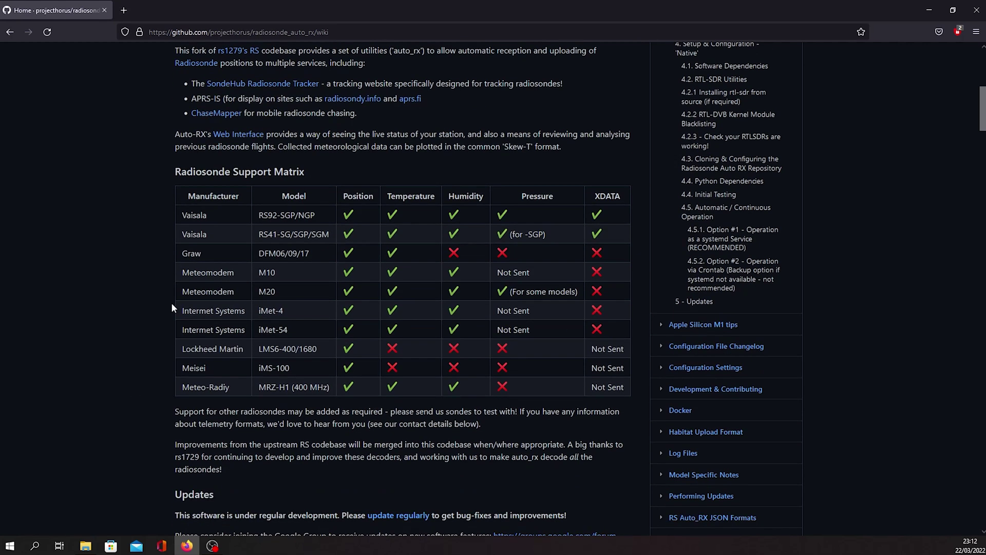
{"action": "scroll", "coordinate": [172, 303], "scroll_direction": "down", "scroll_amount": 6}
{"action": "scroll", "coordinate": [173, 307], "scroll_direction": "down", "scroll_amount": 6}
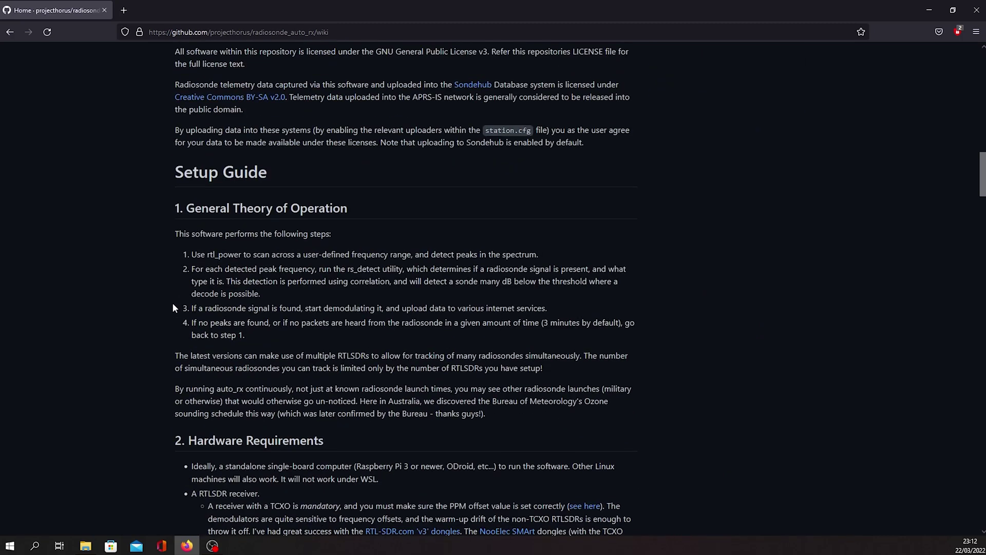
{"action": "scroll", "coordinate": [172, 307], "scroll_direction": "down", "scroll_amount": 4}
{"action": "scroll", "coordinate": [173, 307], "scroll_direction": "down", "scroll_amount": 5}
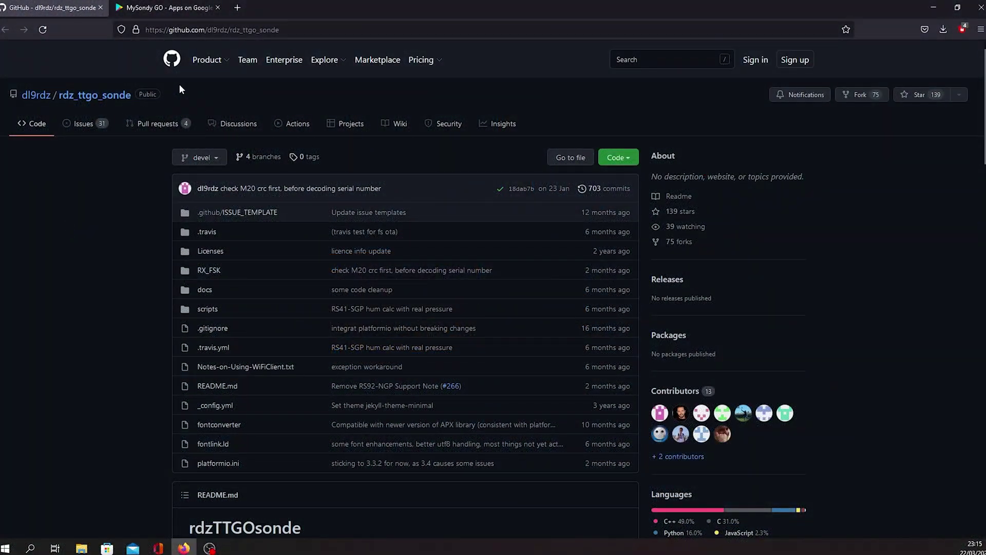
- Find the Radiosonde Support Matrix in the rdz_ttgo_sonde README and highlight it
{"action": "left_click", "coordinate": [206, 30]}
{"action": "left_click", "coordinate": [61, 299]}
{"action": "scroll", "coordinate": [75, 298], "scroll_direction": "down", "scroll_amount": 1}
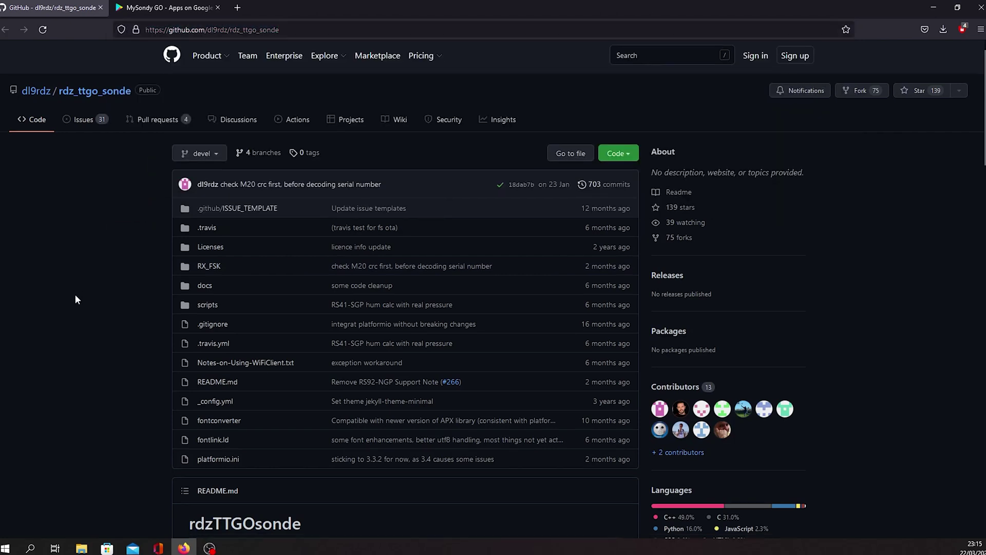
{"action": "scroll", "coordinate": [75, 295], "scroll_direction": "down", "scroll_amount": 10}
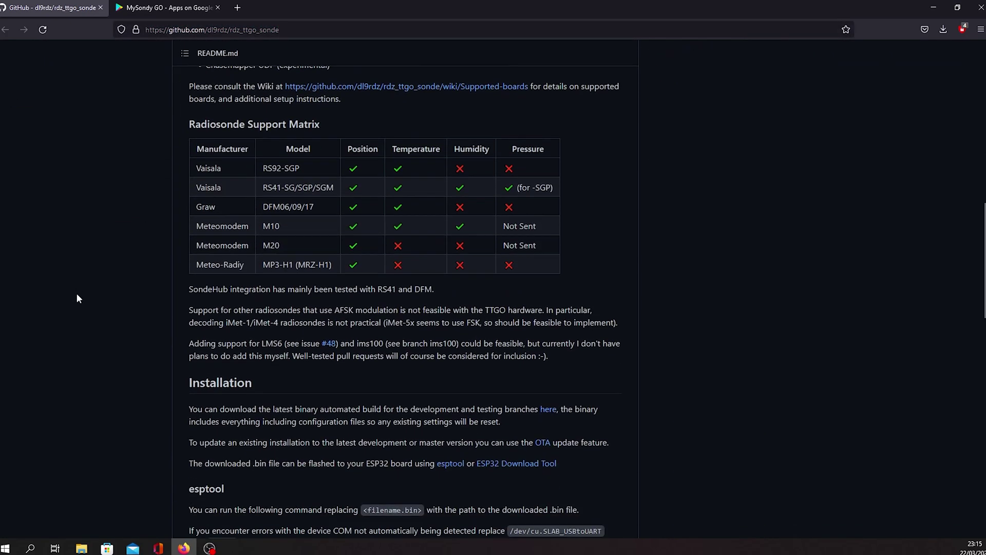
{"action": "left_click_drag", "start_coordinate": [186, 115], "coordinate": [567, 270]}
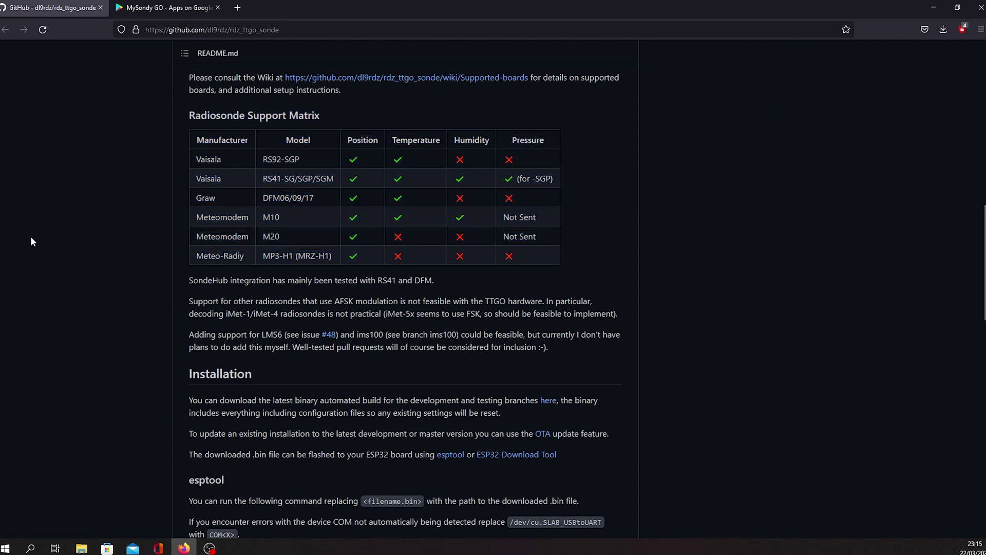
- Show the MySondy GO page on Google Play, highlight the app title, and skim its preview video to near the end
{"action": "left_click", "coordinate": [165, 7]}
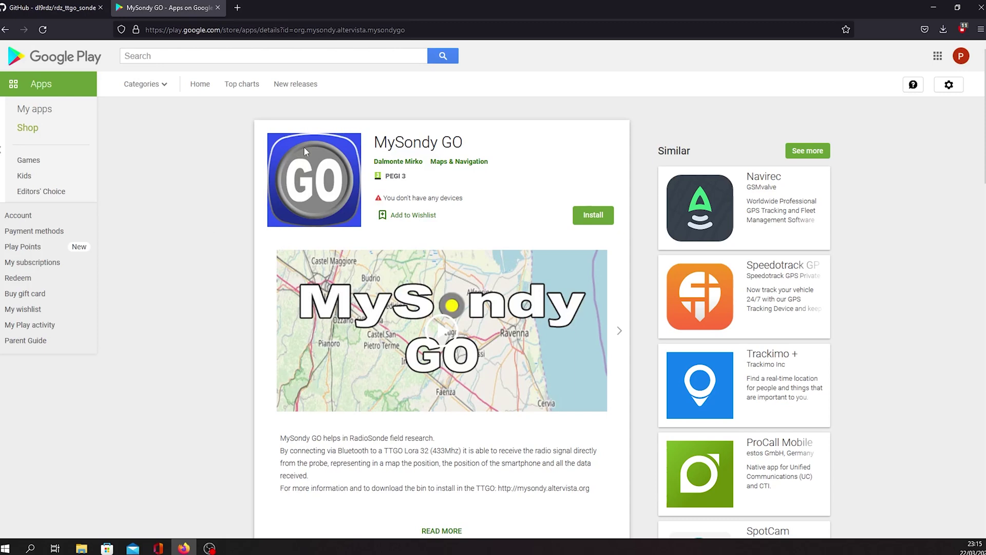
{"action": "left_click_drag", "start_coordinate": [466, 144], "coordinate": [390, 139]}
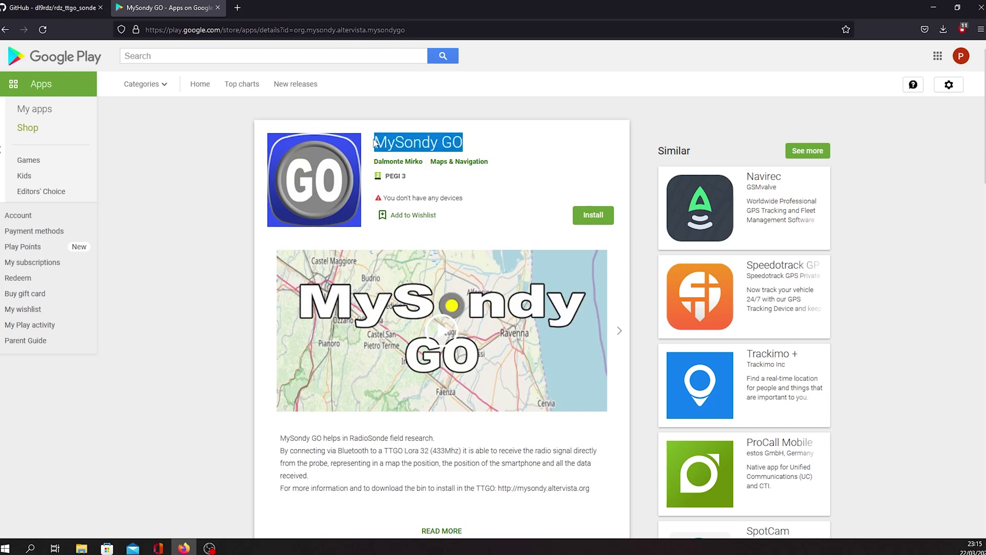
{"action": "left_click", "coordinate": [445, 331]}
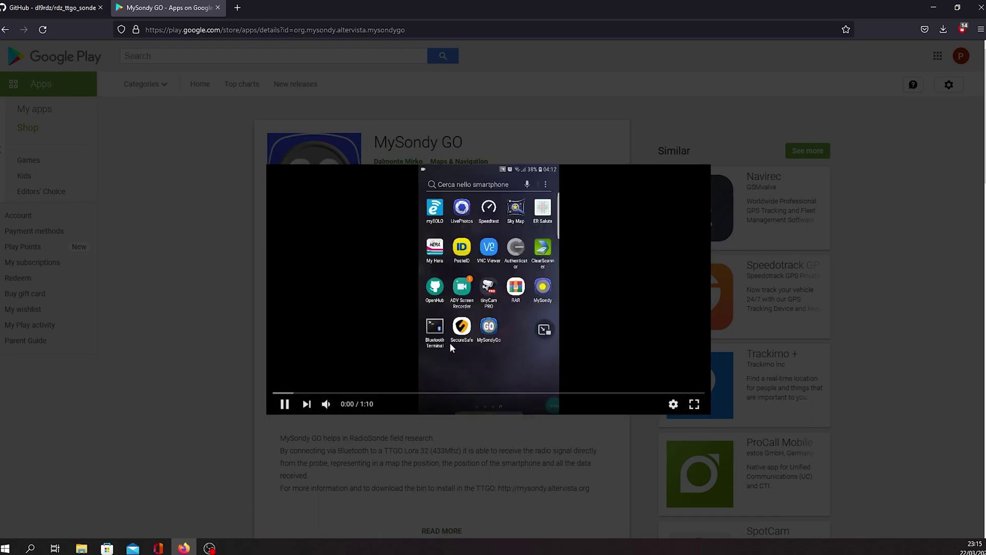
{"action": "left_click", "coordinate": [581, 393]}
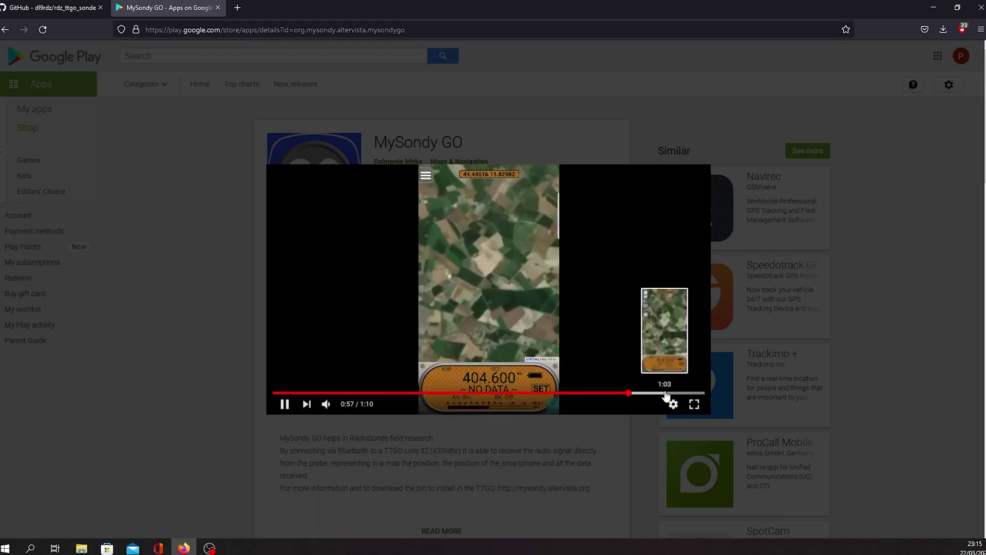
{"action": "left_click", "coordinate": [691, 395]}
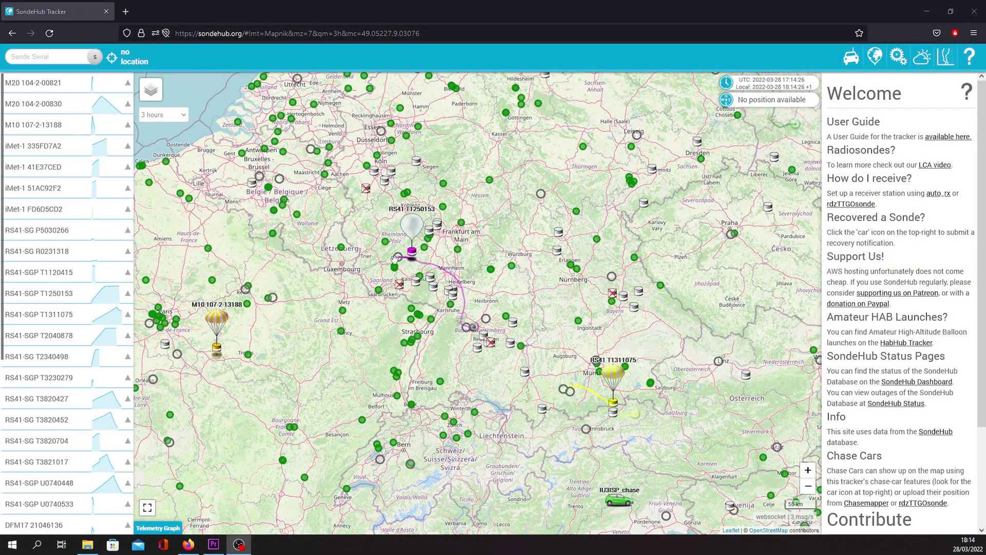
- View the launch schedule of the Idar-Oberstein launch site on the SondeHub map and close its details
{"action": "left_click", "coordinate": [398, 257]}
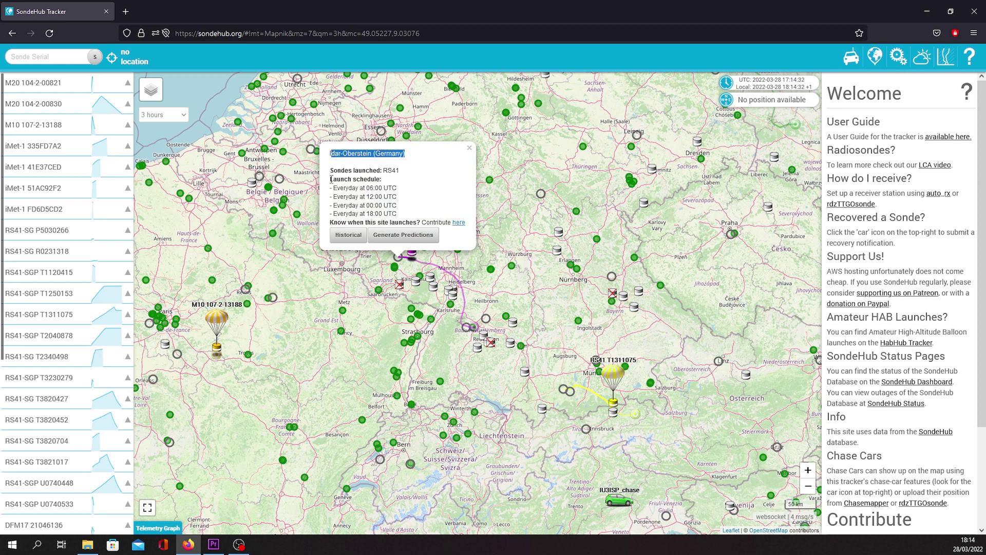
{"action": "left_click_drag", "start_coordinate": [332, 179], "coordinate": [420, 215]}
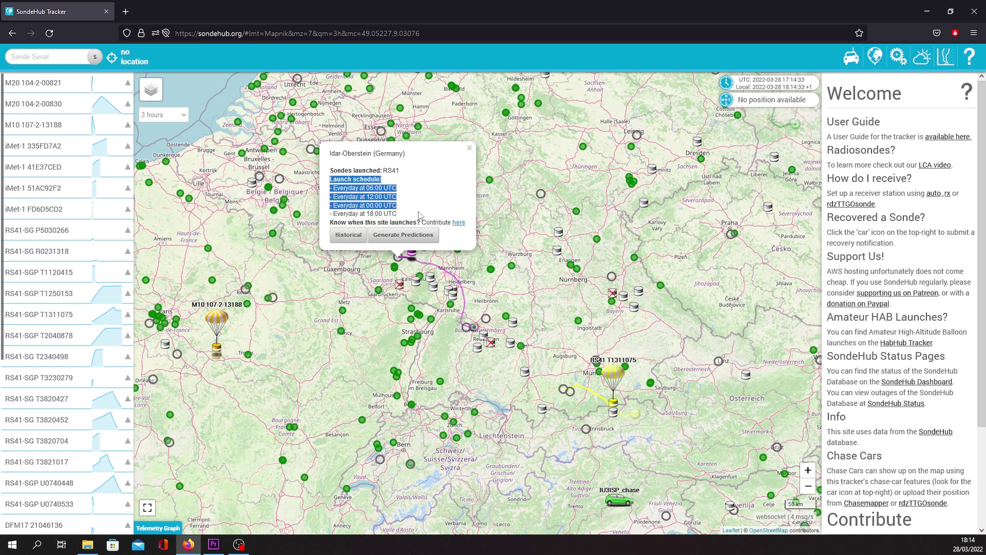
{"action": "left_click", "coordinate": [469, 149]}
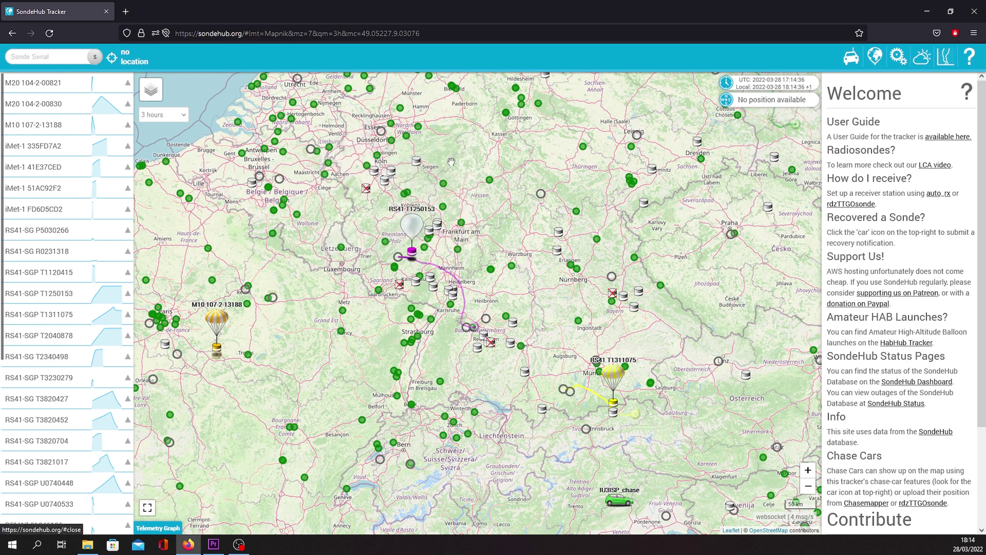
- Select radiosonde RS41 T1250153, follow its predicted path to the landing point, and open the details of the receiver station there
{"action": "left_click", "coordinate": [413, 251]}
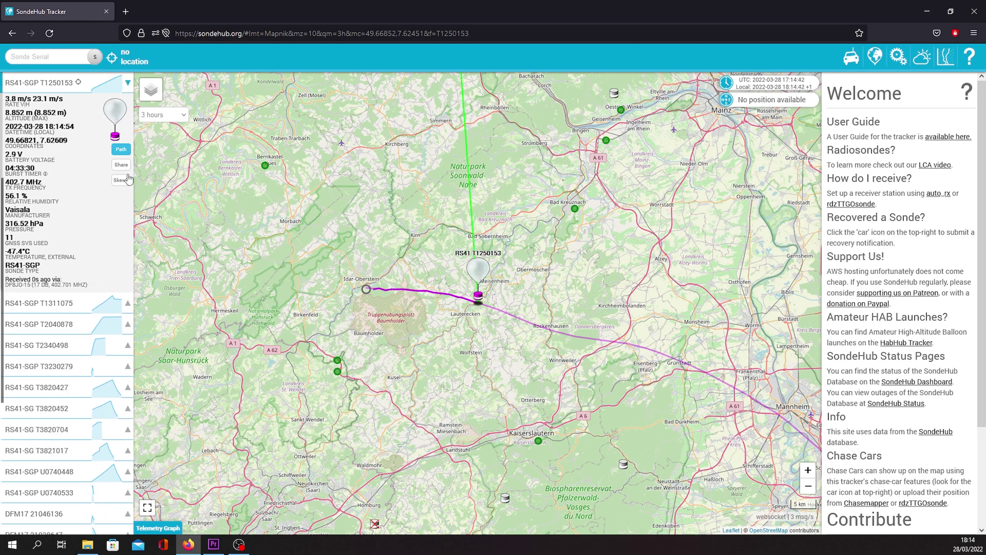
{"action": "scroll", "coordinate": [548, 395], "scroll_direction": "down", "scroll_amount": 2}
{"action": "left_click_drag", "start_coordinate": [559, 465], "coordinate": [352, 269]}
{"action": "scroll", "coordinate": [352, 269], "scroll_direction": "up", "scroll_amount": 2}
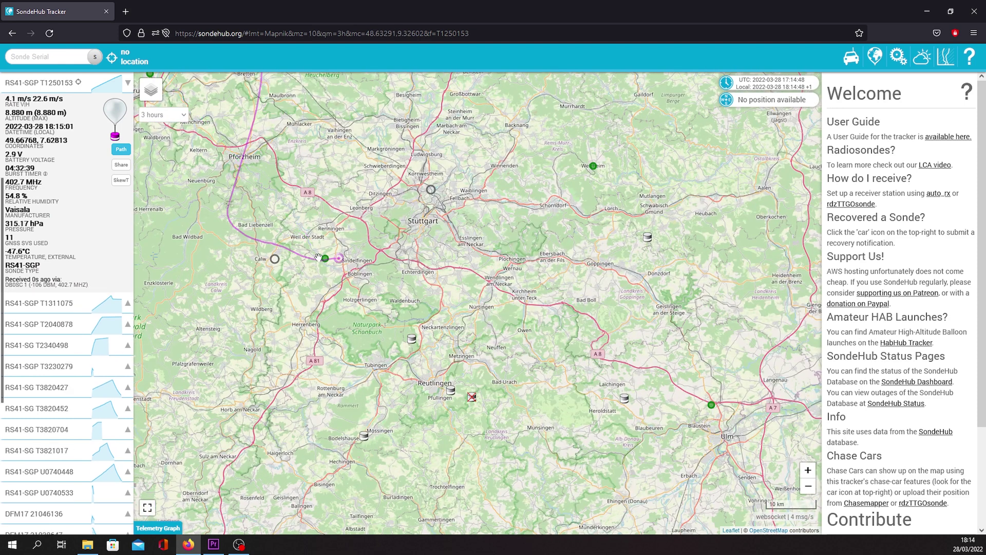
{"action": "left_click", "coordinate": [325, 259]}
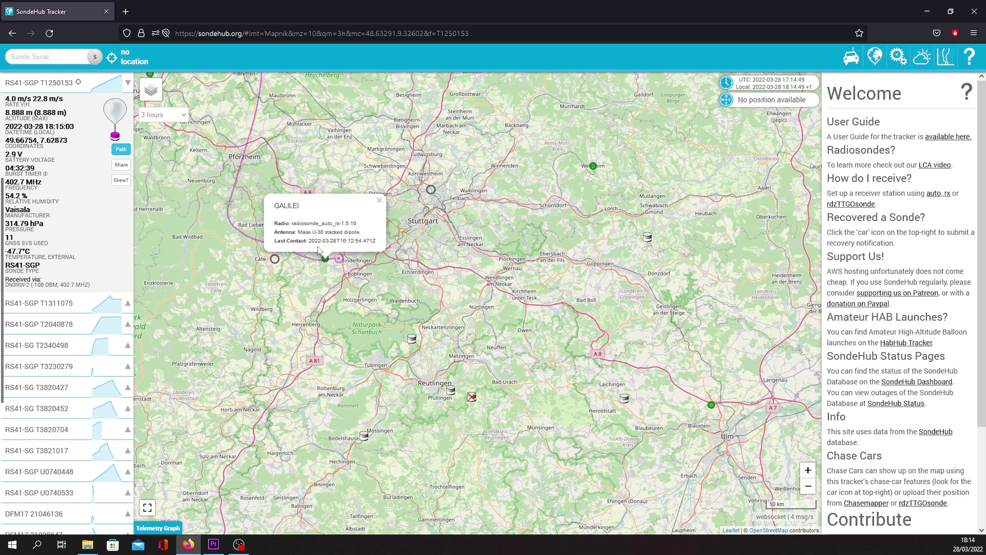
- Examine radiosonde flight tracks on radiosondy.info and highlight the lost-in-water status, finder and found entry of sonde T1530010
{"action": "left_click_drag", "start_coordinate": [334, 232], "coordinate": [400, 254]}
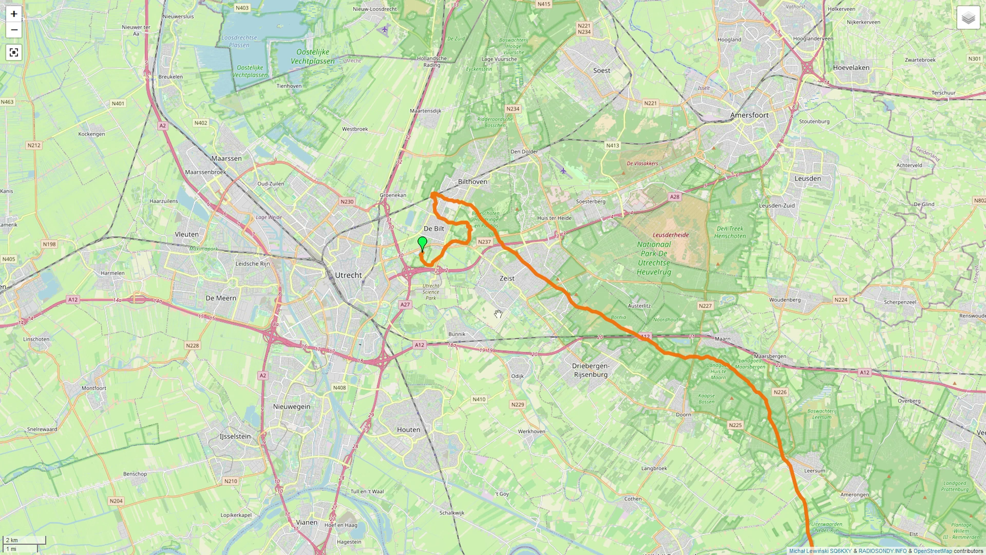
{"action": "mouse_move", "coordinate": [639, 434]}
{"action": "left_mouse_down"}
{"action": "mouse_move", "coordinate": [600, 349]}
{"action": "mouse_move", "coordinate": [468, 259]}
{"action": "left_mouse_up"}
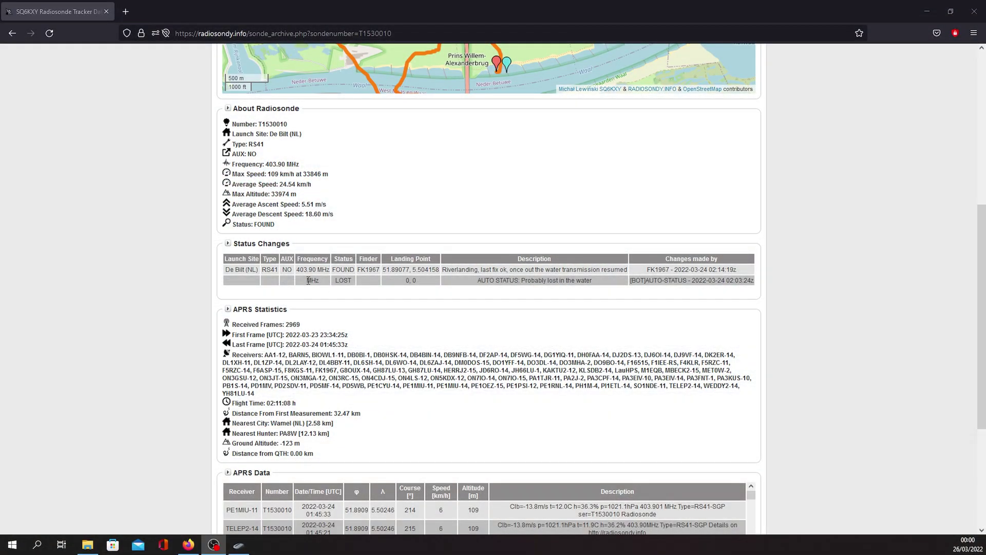
{"action": "left_click_drag", "start_coordinate": [479, 280], "coordinate": [574, 281]}
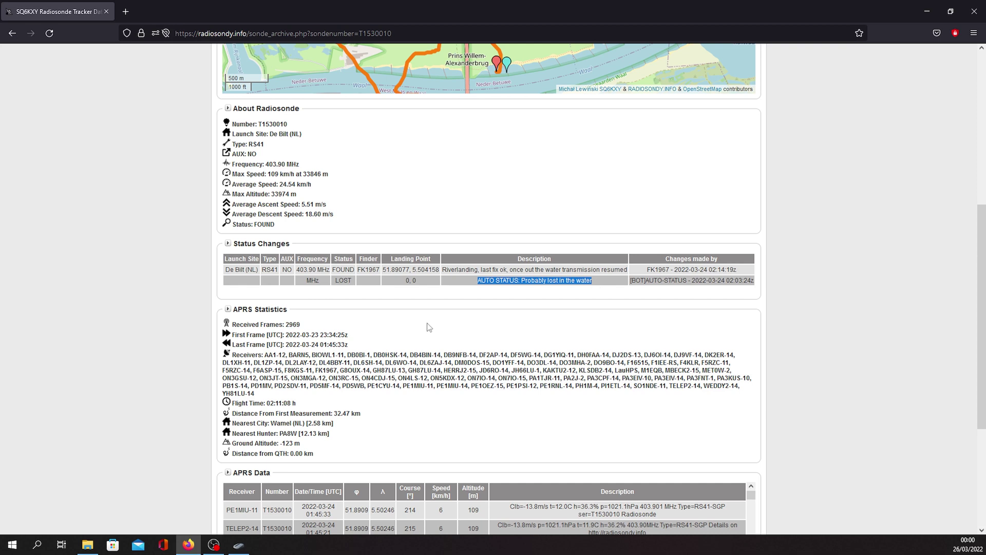
{"action": "left_click", "coordinate": [369, 299]}
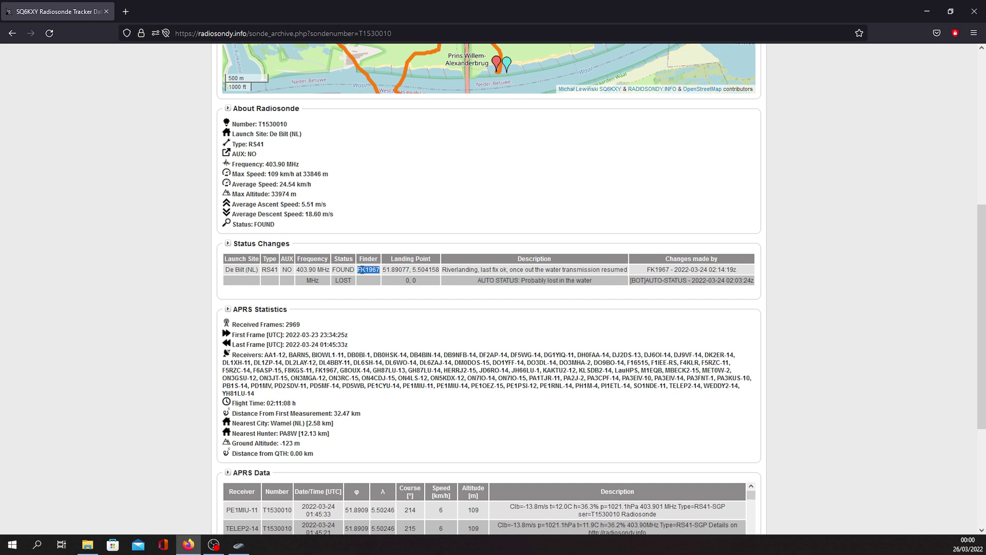
{"action": "left_click_drag", "start_coordinate": [227, 268], "coordinate": [734, 267]}
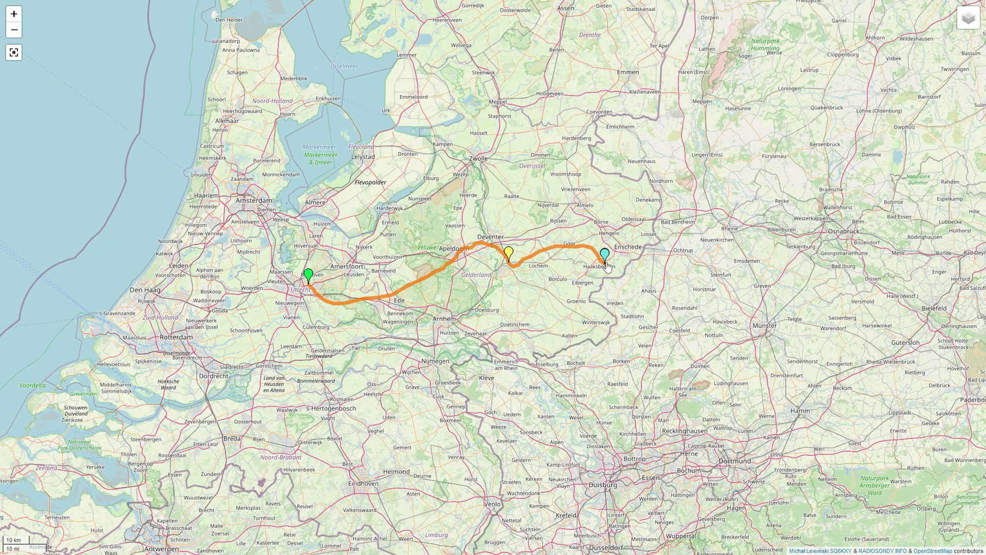
{"action": "scroll", "coordinate": [602, 266], "scroll_direction": "up", "scroll_amount": 3}
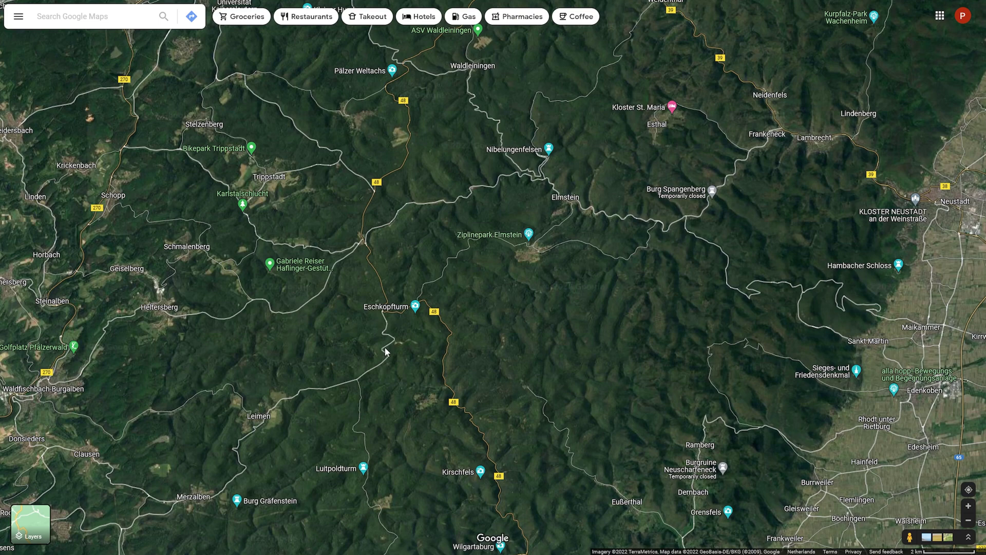
- Inspect the forest southeast of Elmstein up close in the Google Maps satellite view
{"action": "left_click_drag", "start_coordinate": [390, 349], "coordinate": [407, 409]}
{"action": "scroll", "coordinate": [604, 404], "scroll_direction": "up", "scroll_amount": 5}
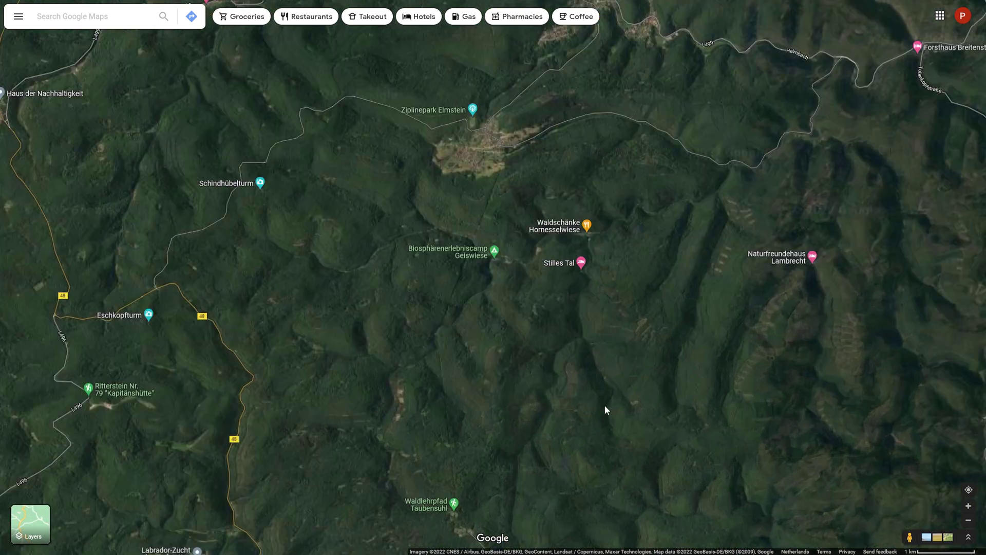
{"action": "scroll", "coordinate": [605, 410], "scroll_direction": "up", "scroll_amount": 10}
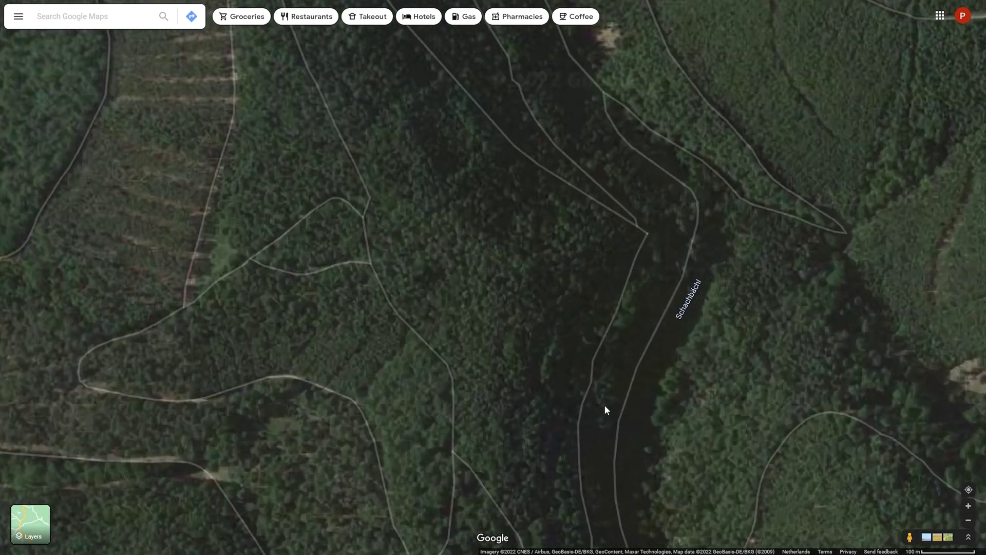
{"action": "scroll", "coordinate": [507, 440], "scroll_direction": "up", "scroll_amount": 5}
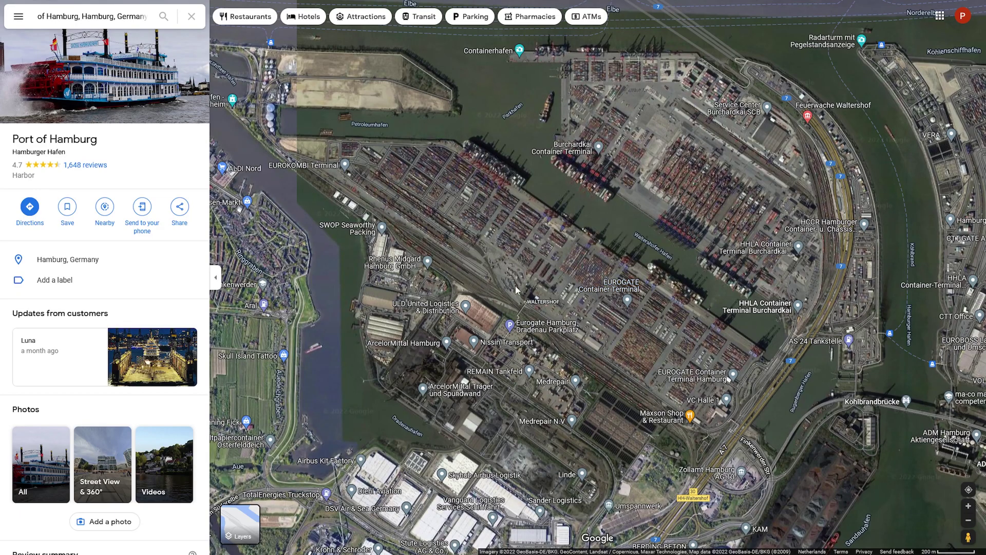
- Look over the Waltershof container terminals and the area to their south at the Port of Hamburg in the satellite view
{"action": "left_click_drag", "start_coordinate": [516, 290], "coordinate": [558, 269]}
{"action": "left_click_drag", "start_coordinate": [545, 318], "coordinate": [506, 216]}
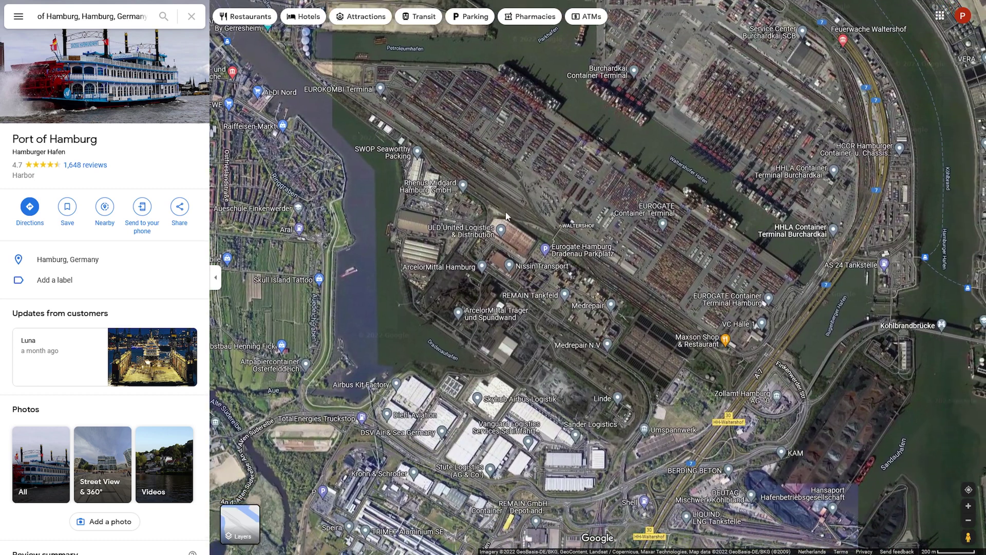
{"action": "left_click_drag", "start_coordinate": [550, 442], "coordinate": [470, 455]}
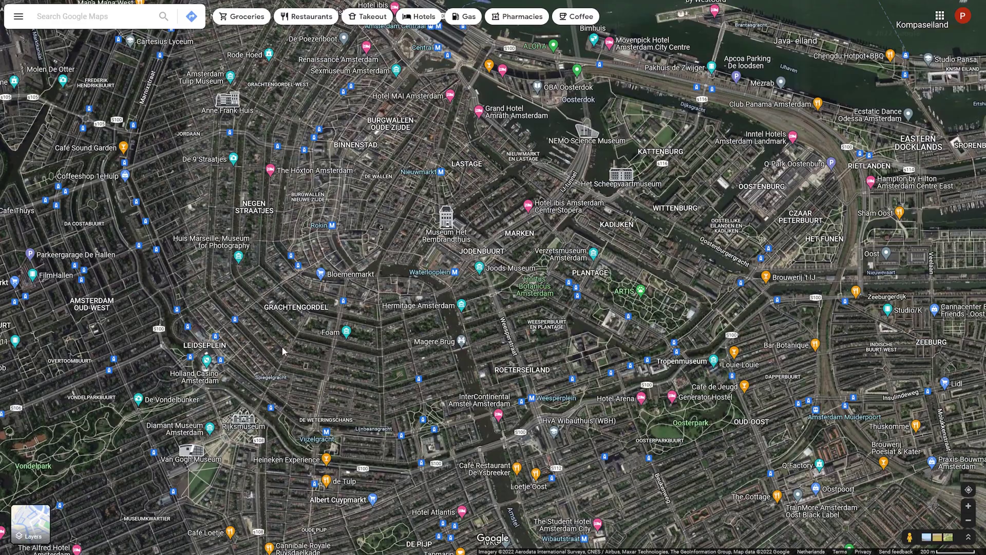
- Inspect the Amsterdam city centre in the satellite view, closing in on the canals around Prinsengracht and Keizersgracht
{"action": "scroll", "coordinate": [417, 314], "scroll_direction": "down", "scroll_amount": 2}
{"action": "left_click_drag", "start_coordinate": [385, 409], "coordinate": [436, 363]}
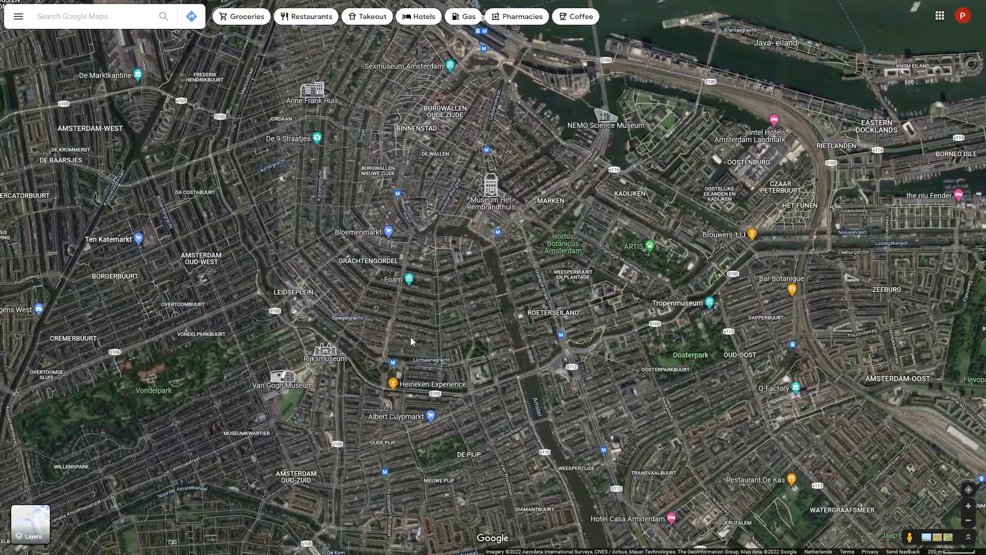
{"action": "scroll", "coordinate": [411, 341], "scroll_direction": "up", "scroll_amount": 10}
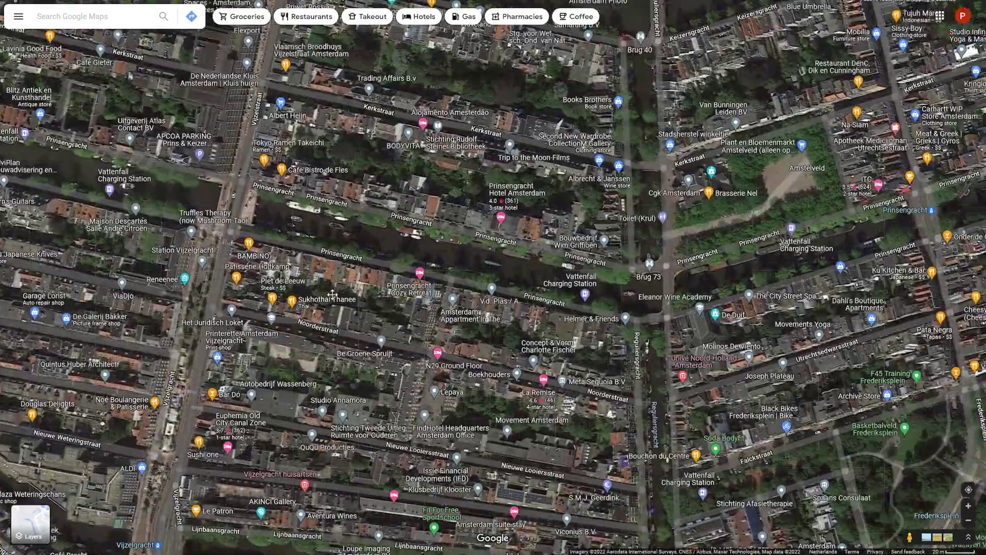
{"action": "left_click_drag", "start_coordinate": [332, 294], "coordinate": [374, 510]}
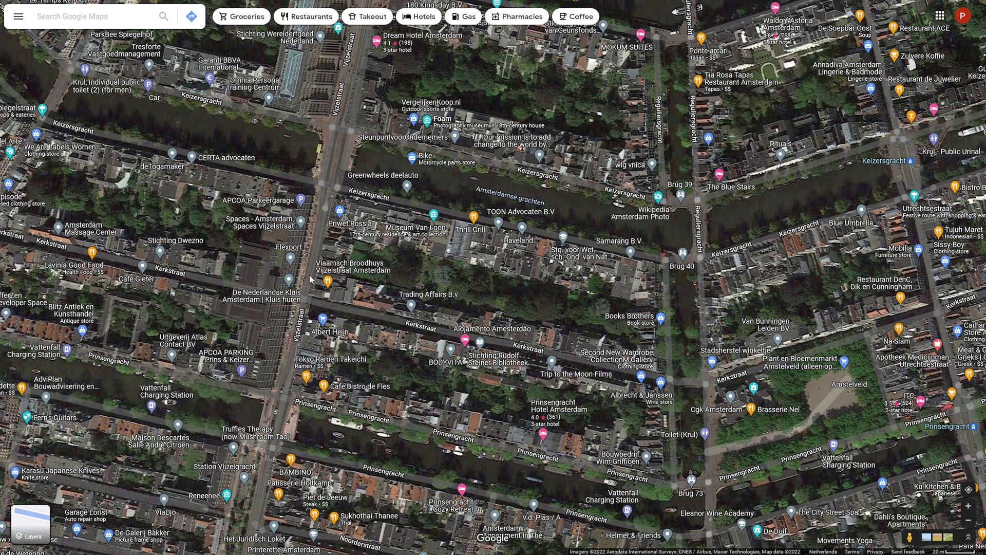
{"action": "scroll", "coordinate": [463, 366], "scroll_direction": "up", "scroll_amount": 2}
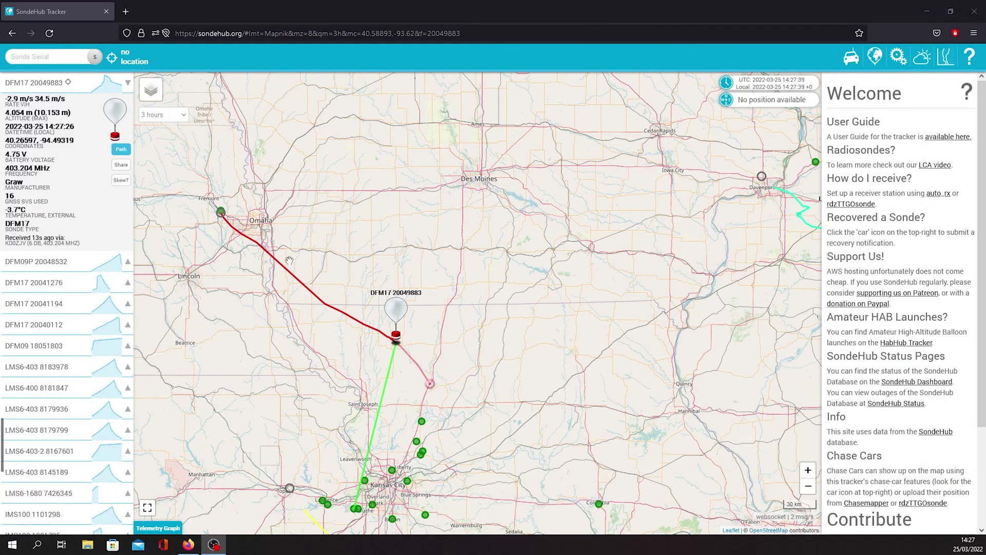
{"action": "left_click", "coordinate": [396, 336]}
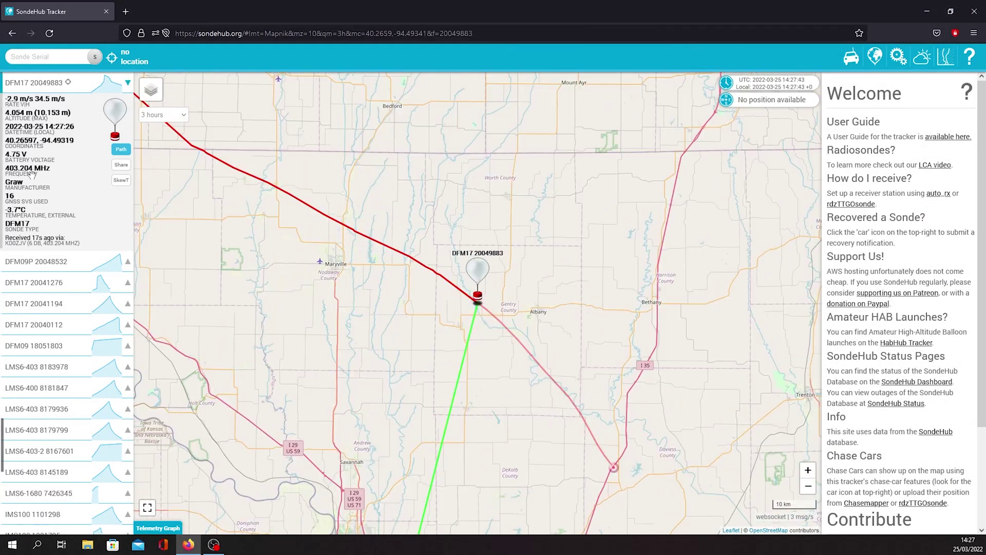
{"action": "left_click_drag", "start_coordinate": [229, 240], "coordinate": [414, 323]}
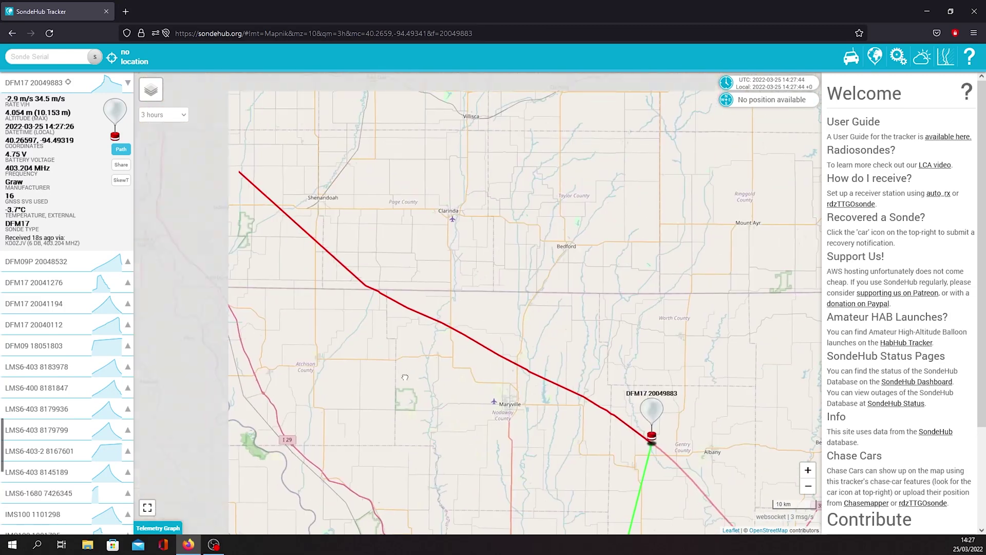
{"action": "left_click", "coordinate": [417, 315]}
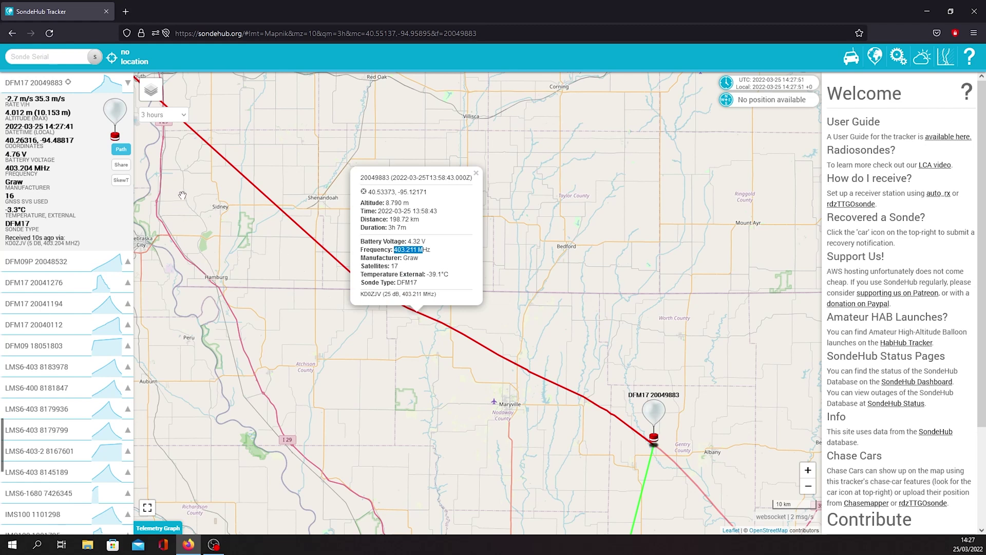
{"action": "left_click_drag", "start_coordinate": [182, 195], "coordinate": [390, 468]}
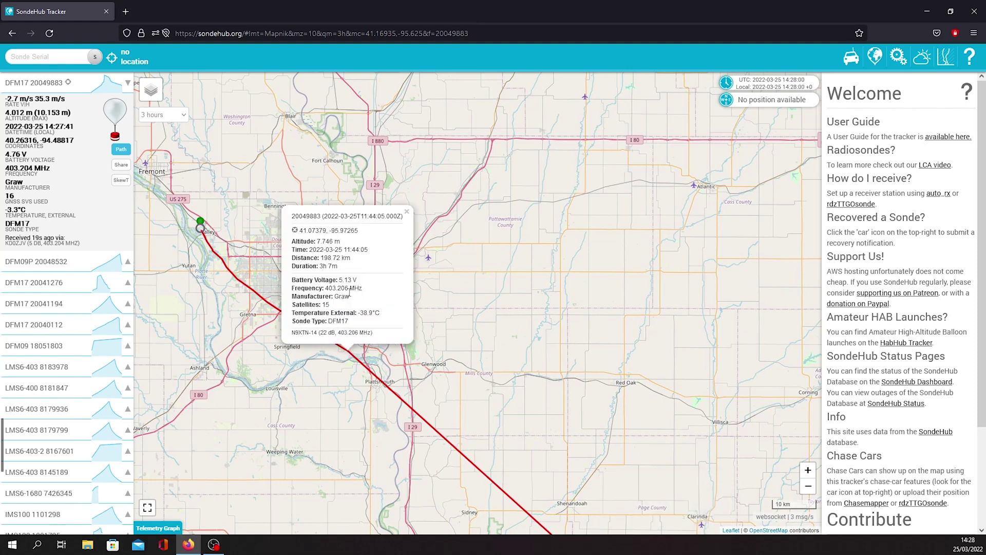
{"action": "left_click_drag", "start_coordinate": [350, 292], "coordinate": [323, 289]}
{"action": "left_click_drag", "start_coordinate": [205, 268], "coordinate": [278, 371]}
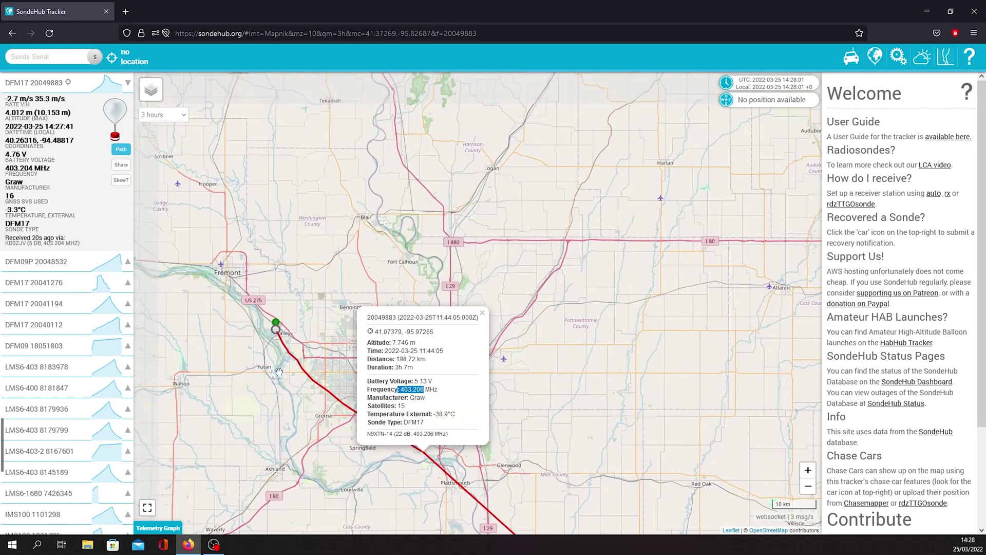
{"action": "left_click", "coordinate": [282, 340]}
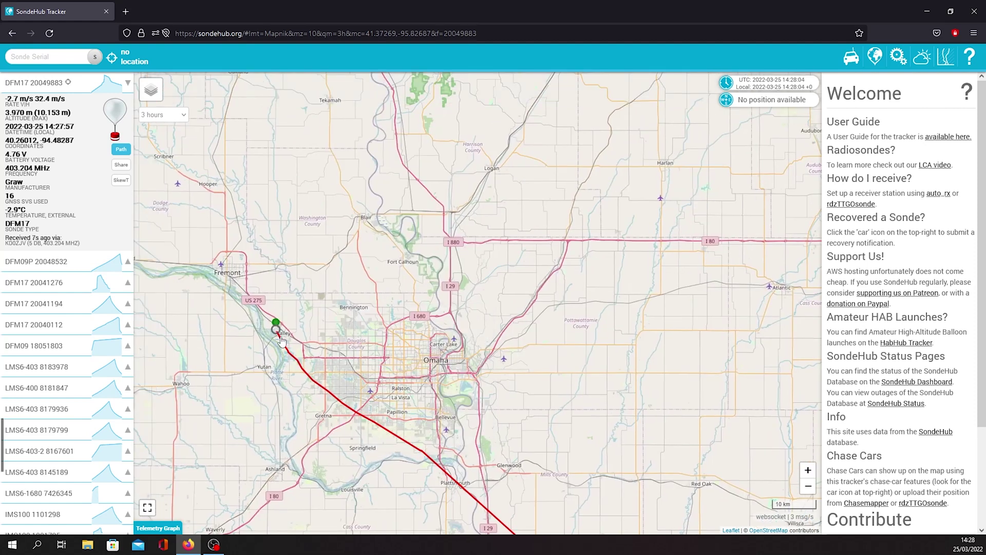
{"action": "left_click", "coordinate": [281, 340]}
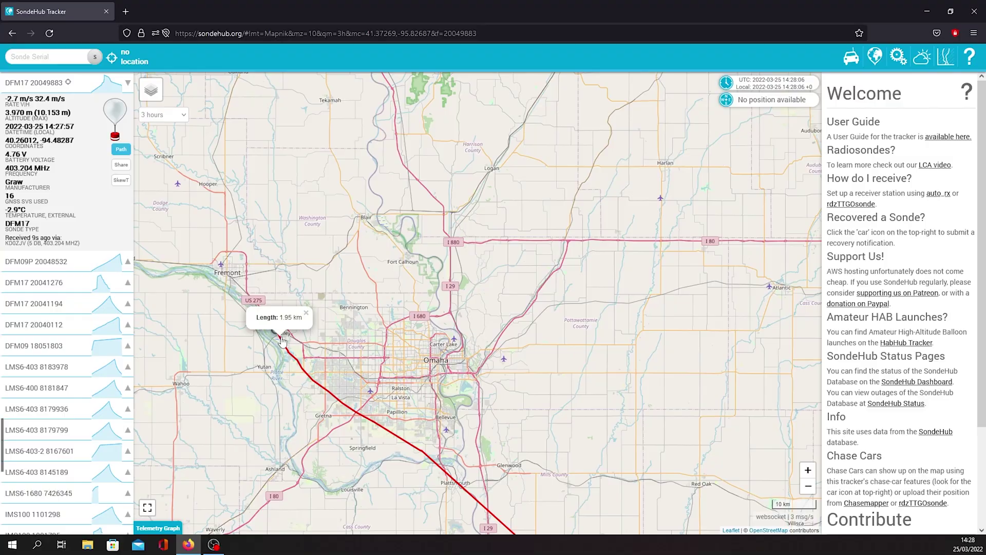
{"action": "left_click", "coordinate": [281, 342]}
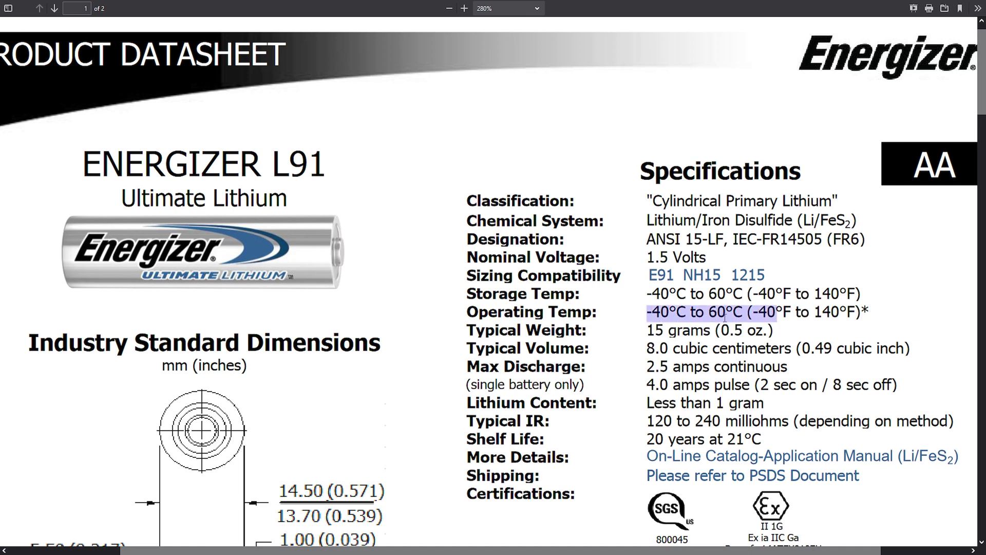
- Highlight the typical weight in the Energizer L91 datasheet and view the Measurements and Telemetry tables in the radiosonde's Technical Data
{"action": "left_click_drag", "start_coordinate": [647, 330], "coordinate": [700, 331]}
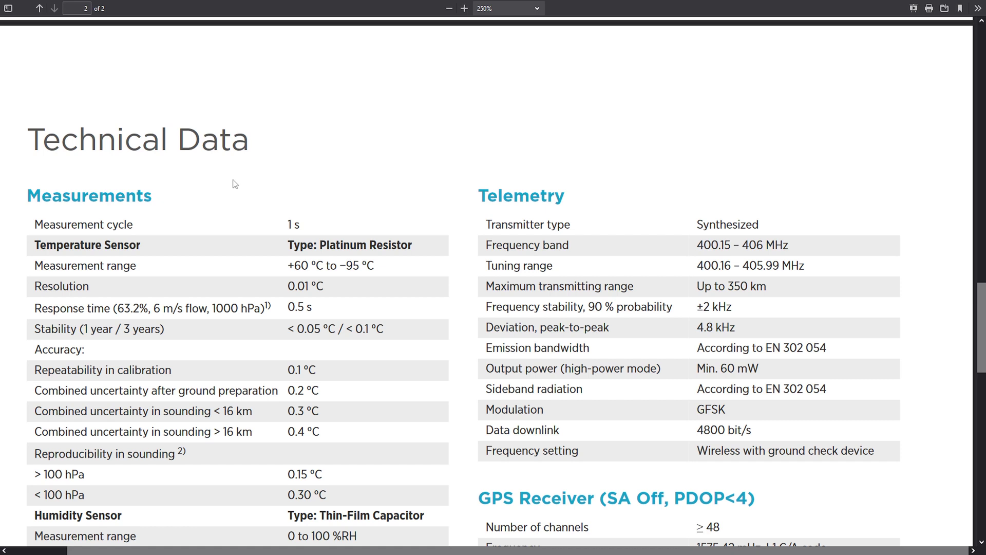
{"action": "scroll", "coordinate": [218, 179], "scroll_direction": "down", "scroll_amount": 2}
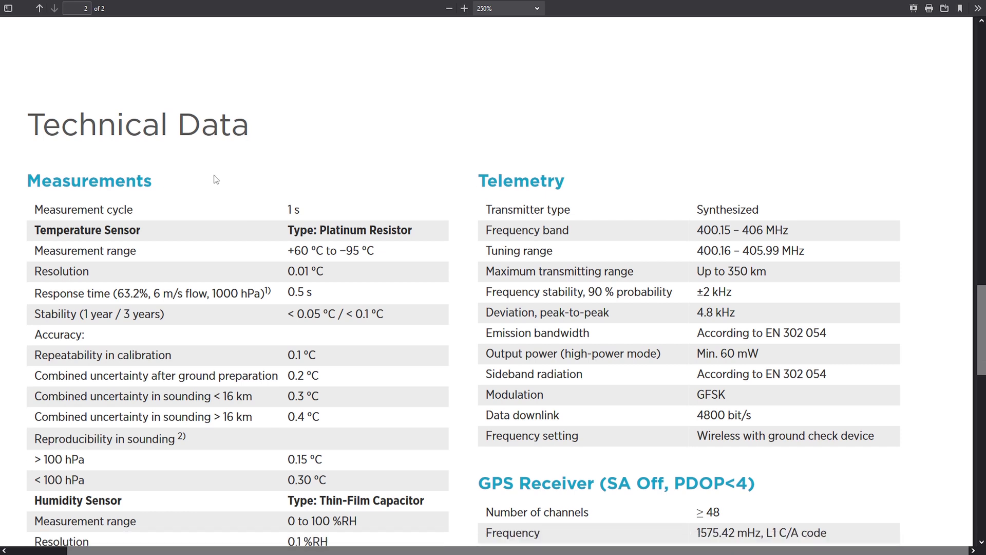
{"action": "scroll", "coordinate": [216, 179], "scroll_direction": "down", "scroll_amount": 1}
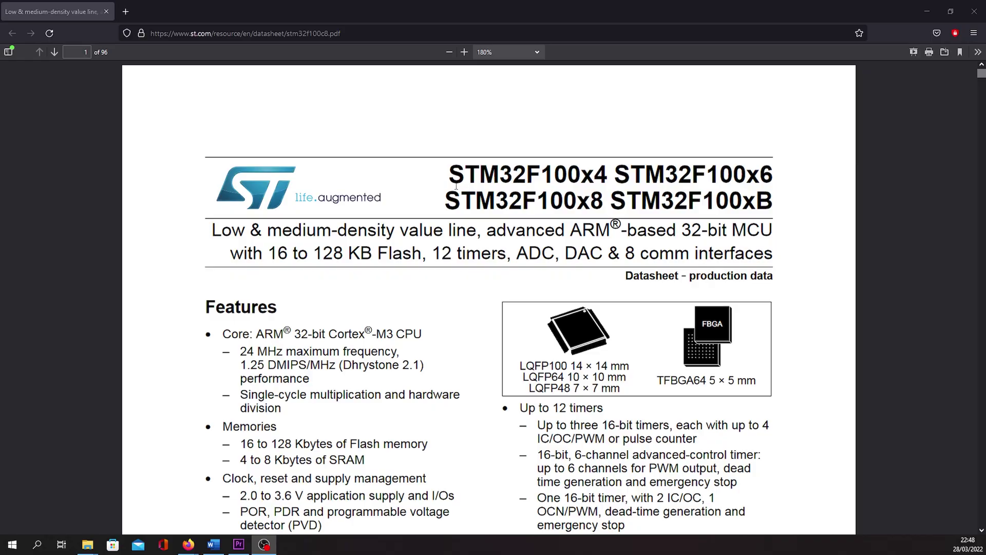
- Highlight STM32F100x8 in the ST datasheet and browse the RS41_Hardware README through the power supply to the microcontroller schematic
{"action": "left_click_drag", "start_coordinate": [450, 201], "coordinate": [605, 199]}
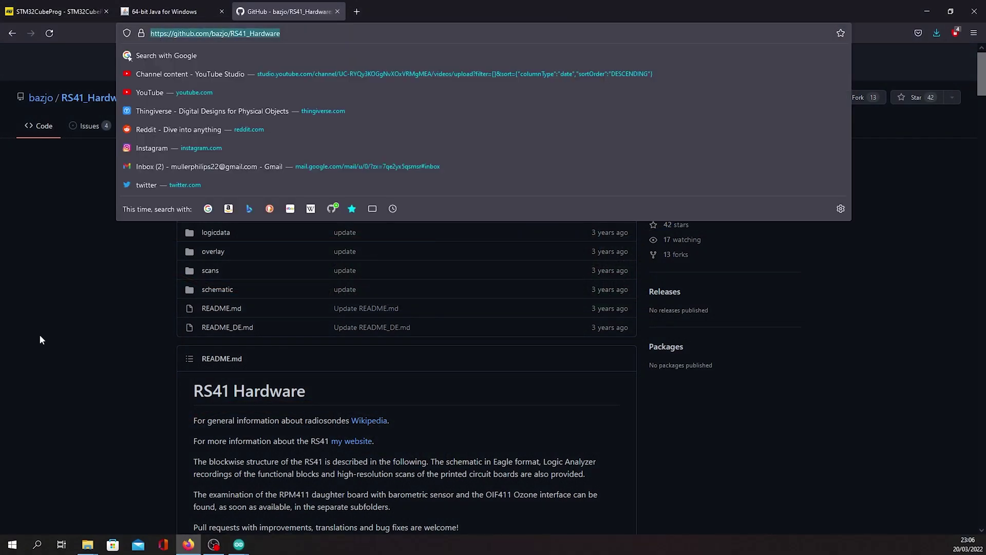
{"action": "left_click", "coordinate": [41, 340]}
{"action": "scroll", "coordinate": [77, 380], "scroll_direction": "down", "scroll_amount": 15}
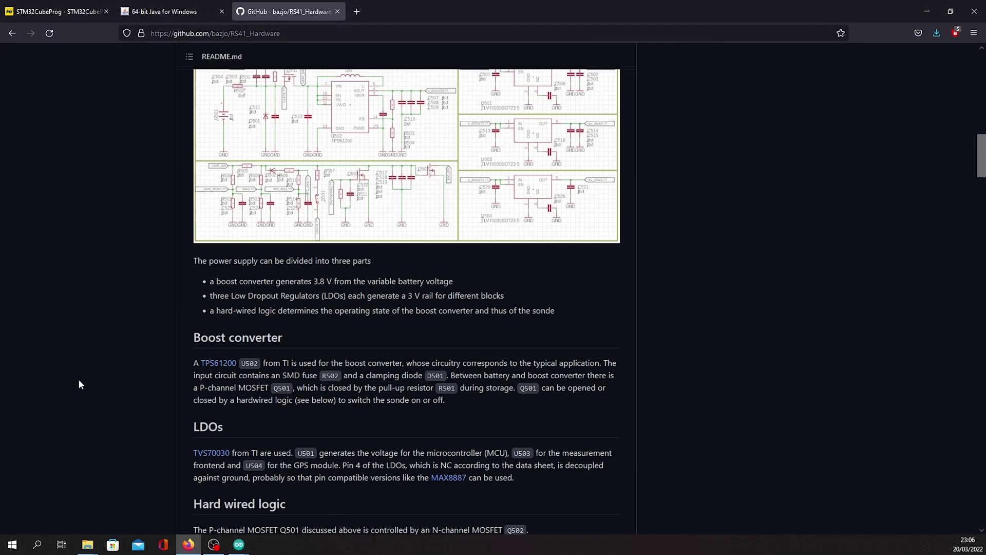
{"action": "scroll", "coordinate": [79, 381], "scroll_direction": "up", "scroll_amount": 2}
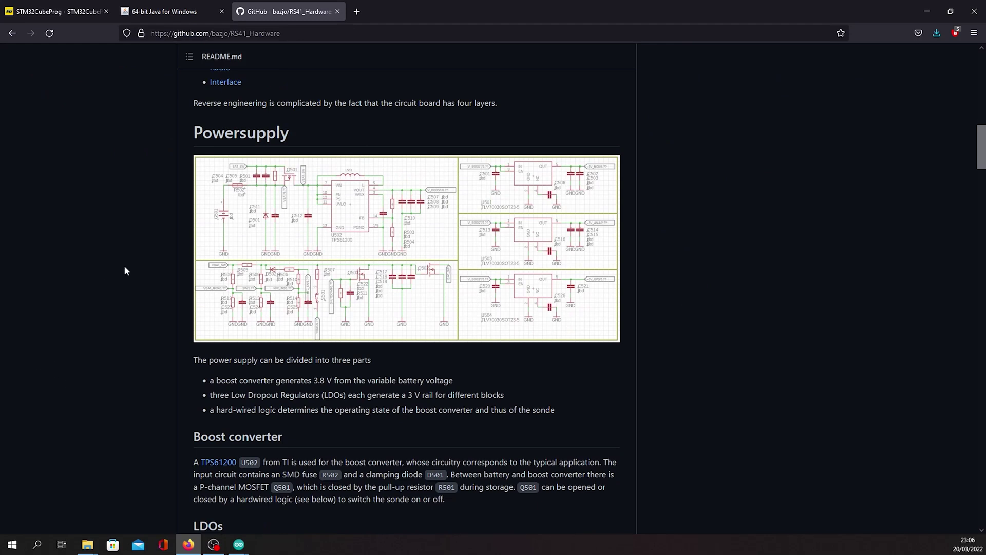
{"action": "scroll", "coordinate": [368, 334], "scroll_direction": "down", "scroll_amount": 12}
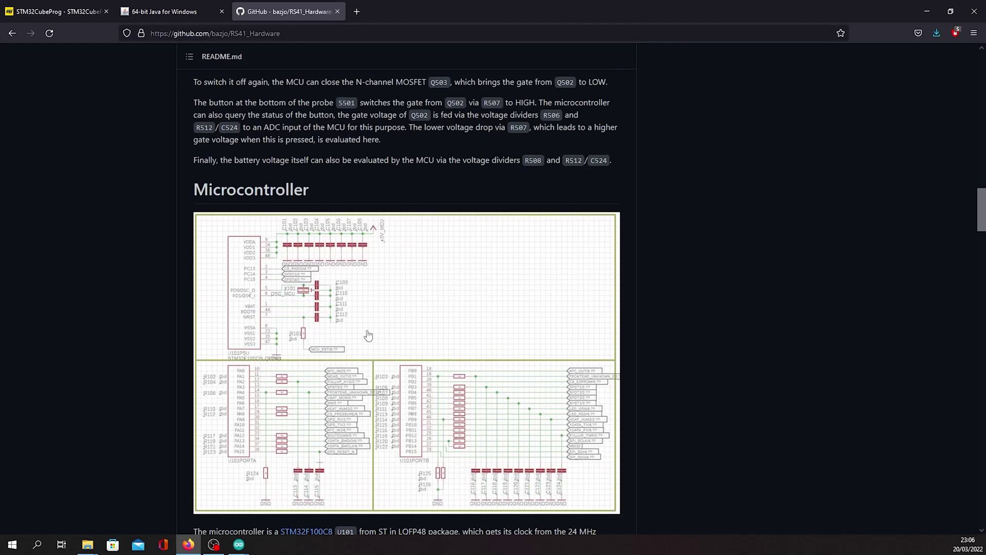
{"action": "scroll", "coordinate": [368, 335], "scroll_direction": "down", "scroll_amount": 1}
{"action": "left_click", "coordinate": [550, 366]}
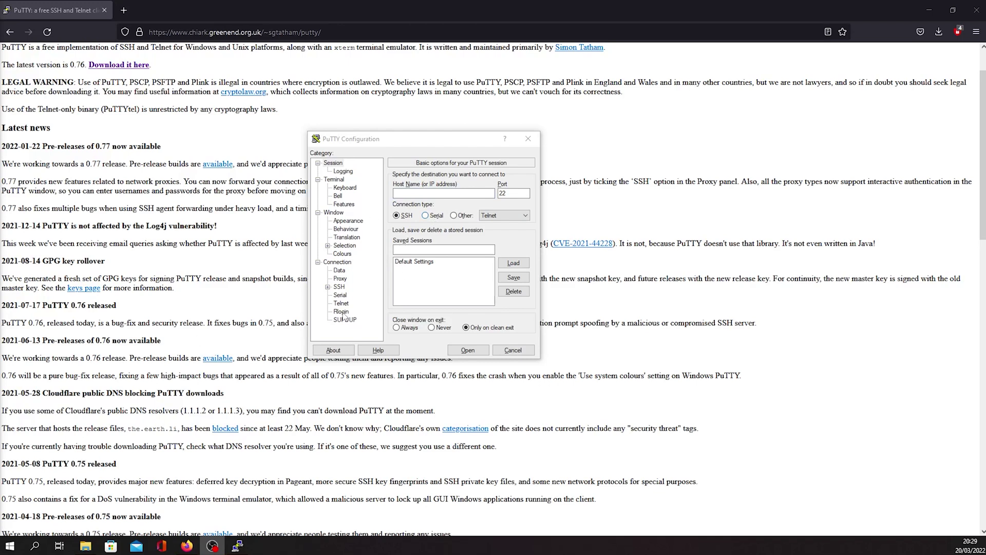
- In the PuTTY configuration, set the serial line to connect to as COM7
{"action": "left_click", "coordinate": [340, 295]}
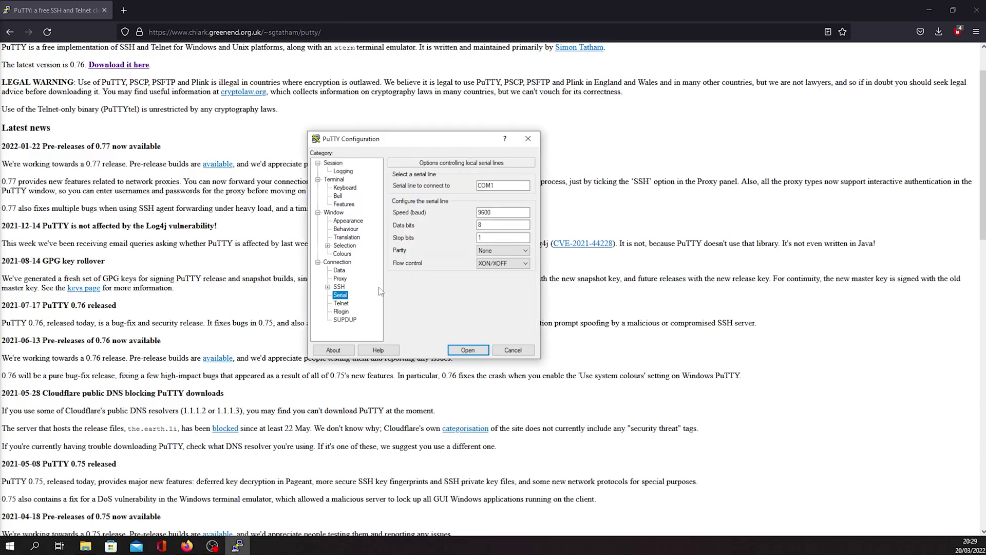
{"action": "left_click", "coordinate": [514, 185]}
{"action": "key", "text": "BackSpace"}
{"action": "type", "text": "7"}
{"action": "key", "text": "Tab"}
{"action": "key", "text": "Tab"}
{"action": "key", "text": "Tab"}
{"action": "double_click", "coordinate": [506, 185]}
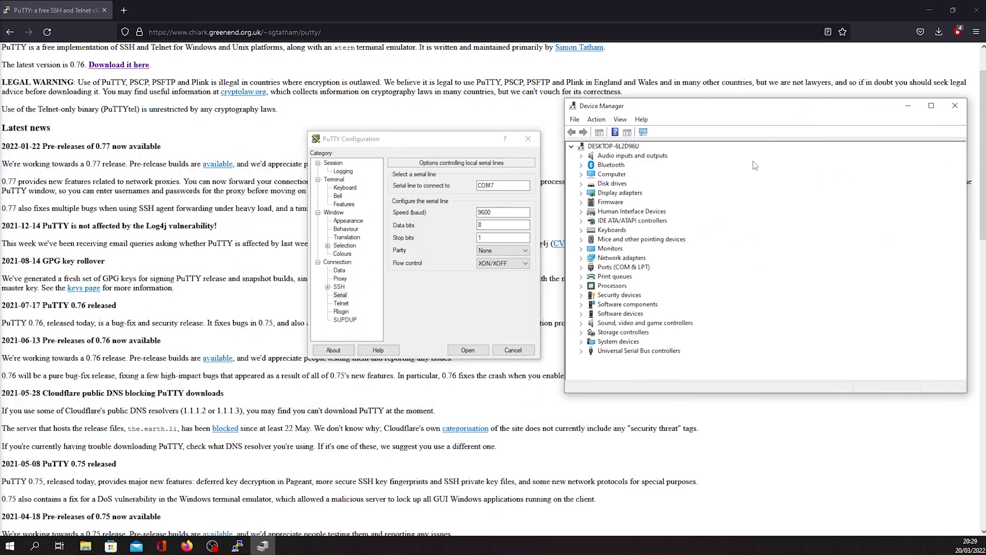
- Check the USB-SERIAL CH340 port under Ports (COM & LPT) in Device Manager, close it, and set PuTTY's serial flow control to None
{"action": "left_click", "coordinate": [581, 267]}
{"action": "key", "text": "alt+F4"}
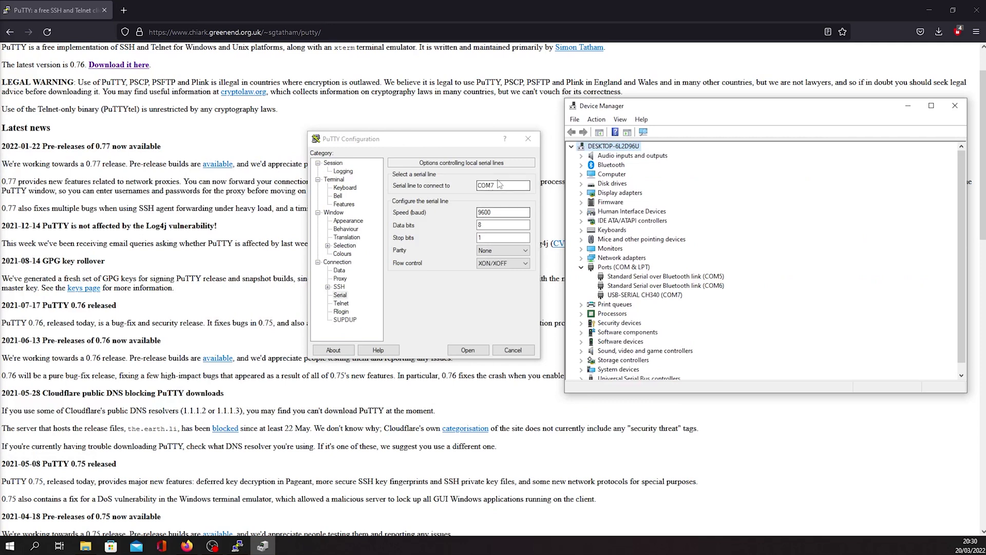
{"action": "left_click", "coordinate": [502, 263]}
{"action": "left_click", "coordinate": [502, 274]}
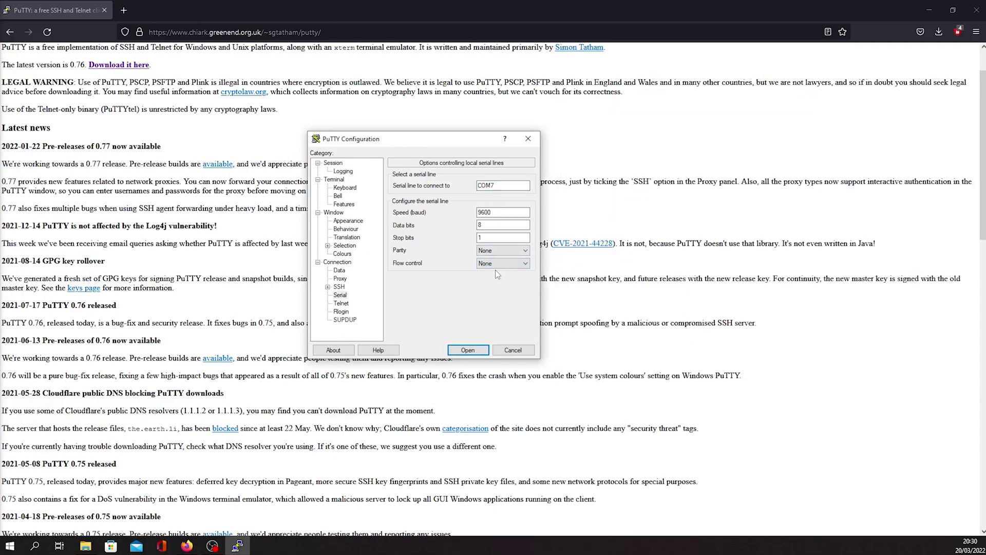
- Enable implicit CR in every LF and implicit LF in every CR, and force local echo and local line editing on
{"action": "left_click", "coordinate": [335, 180]}
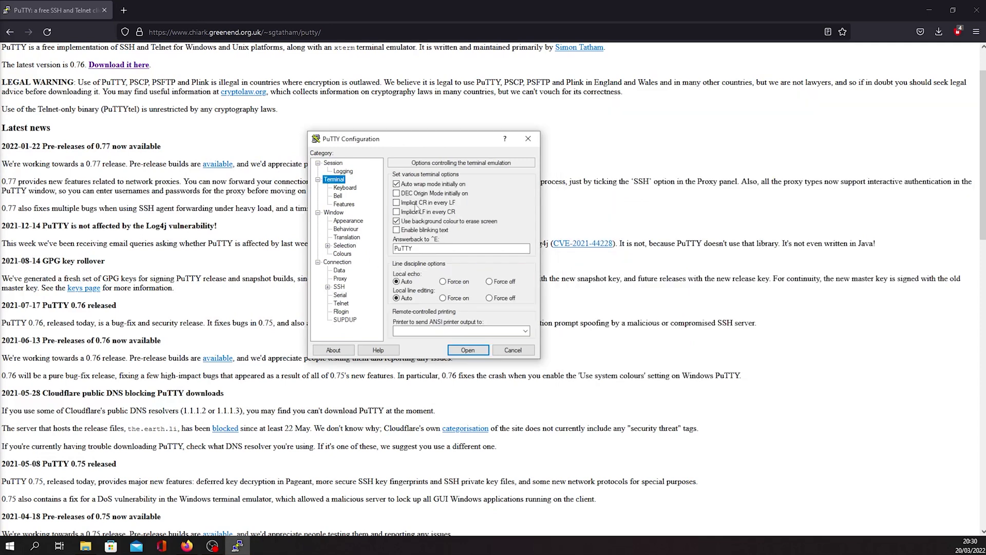
{"action": "left_click", "coordinate": [396, 203]}
{"action": "left_click", "coordinate": [396, 212]}
{"action": "left_click", "coordinate": [444, 298]}
{"action": "left_click", "coordinate": [442, 282]}
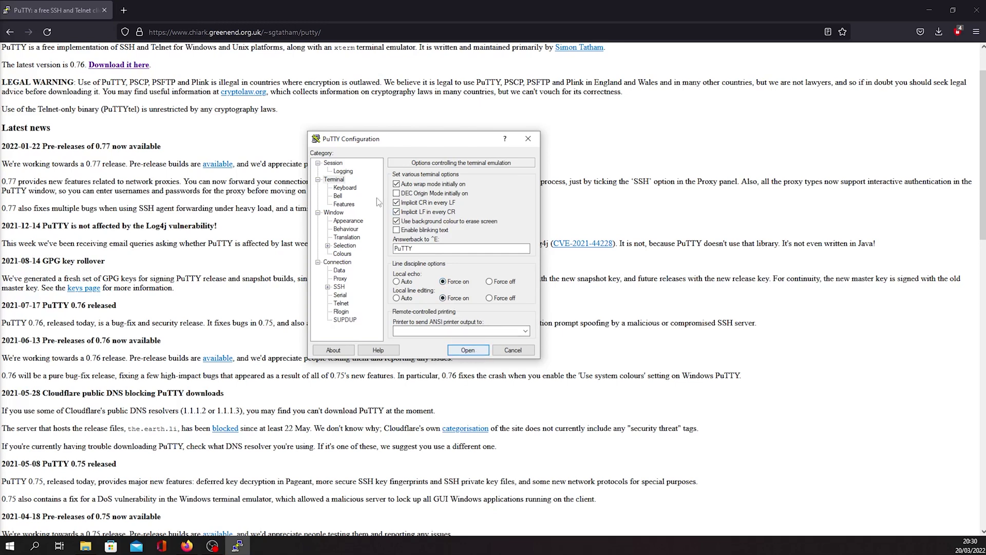
- Set the session's connection type to Serial on COM7 at 9600 baud and open the connection
{"action": "left_click", "coordinate": [334, 164]}
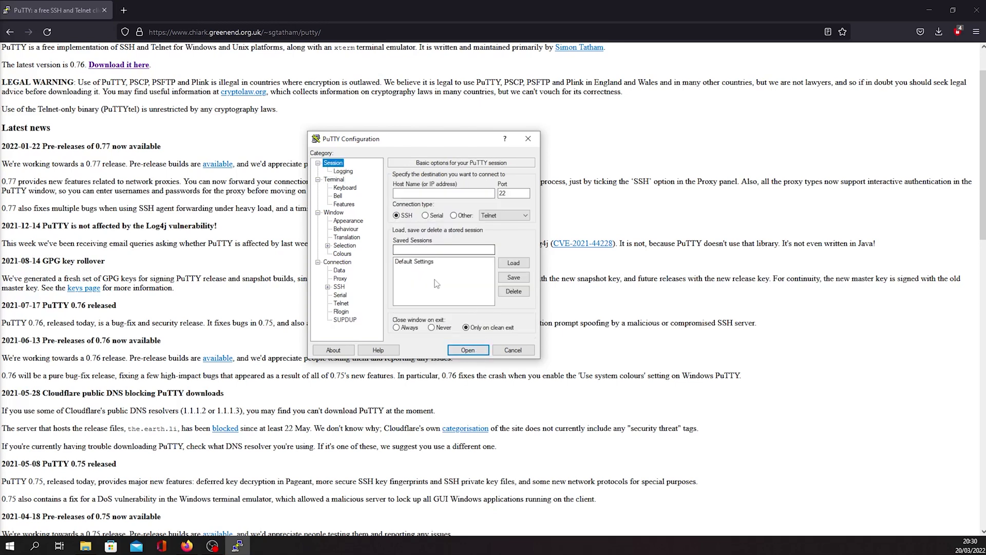
{"action": "left_click", "coordinate": [426, 215]}
{"action": "left_click", "coordinate": [424, 195]}
{"action": "left_click", "coordinate": [522, 195]}
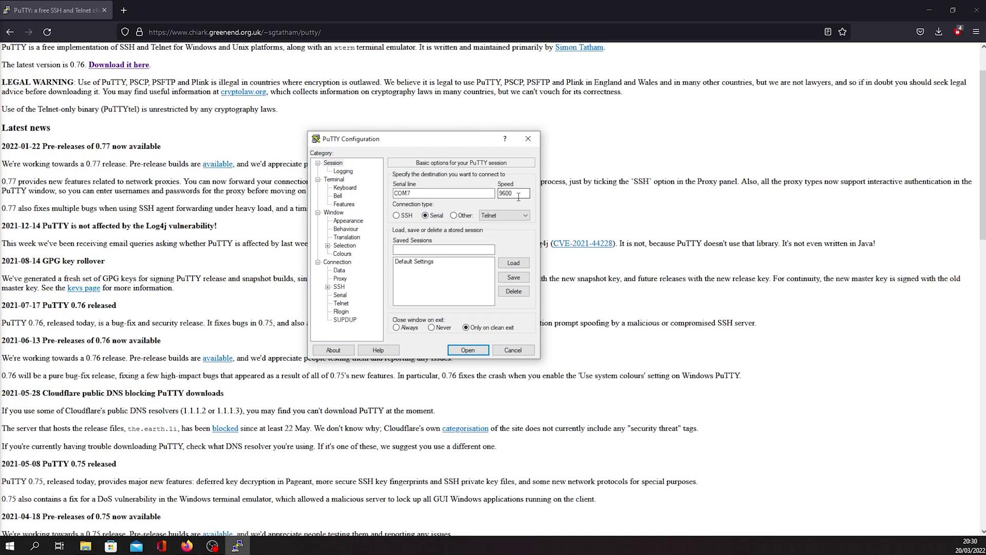
{"action": "left_click", "coordinate": [443, 329]}
{"action": "left_click", "coordinate": [459, 351]}
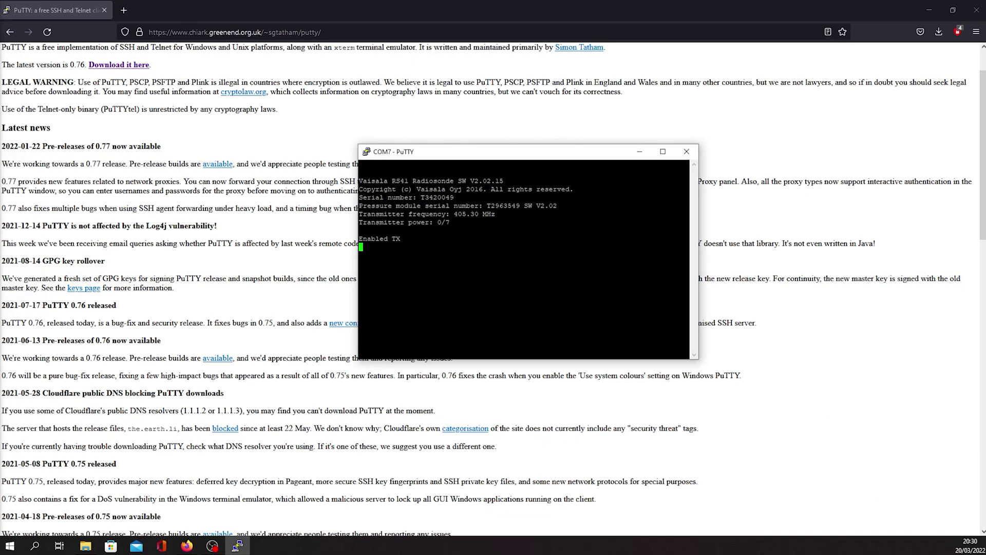
- Send the STwsv command to open the radiosonde's service menu, and highlight the command line in the terminal
{"action": "key", "text": "Return"}
{"action": "type", "text": "S"}
{"action": "type", "text": "T"}
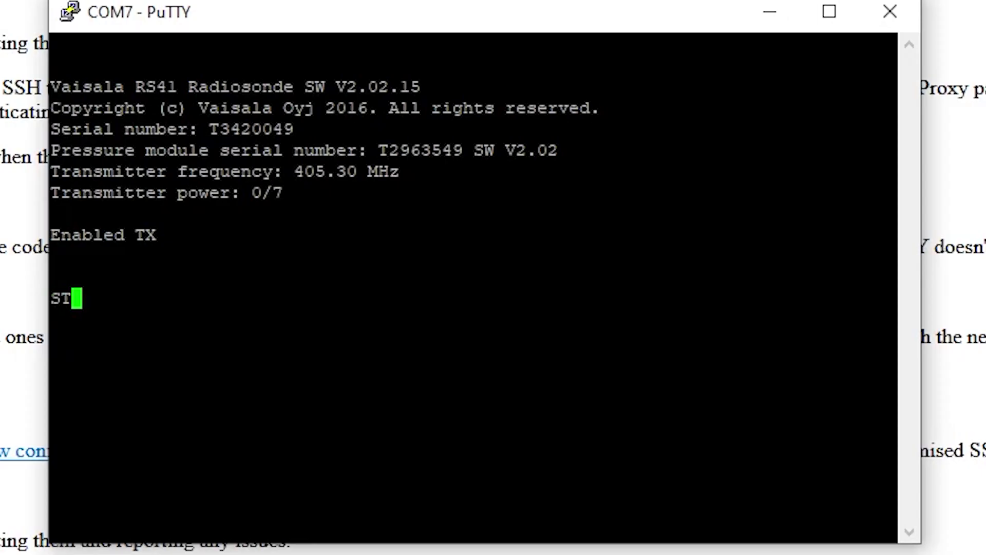
{"action": "type", "text": "wsv"}
{"action": "key", "text": "Return"}
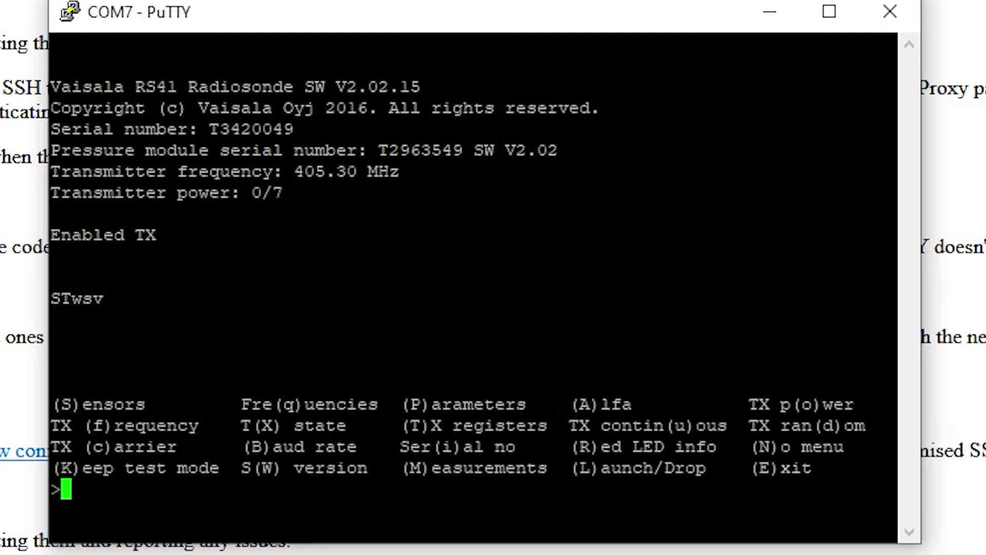
{"action": "left_click_drag", "start_coordinate": [893, 321], "coordinate": [44, 307]}
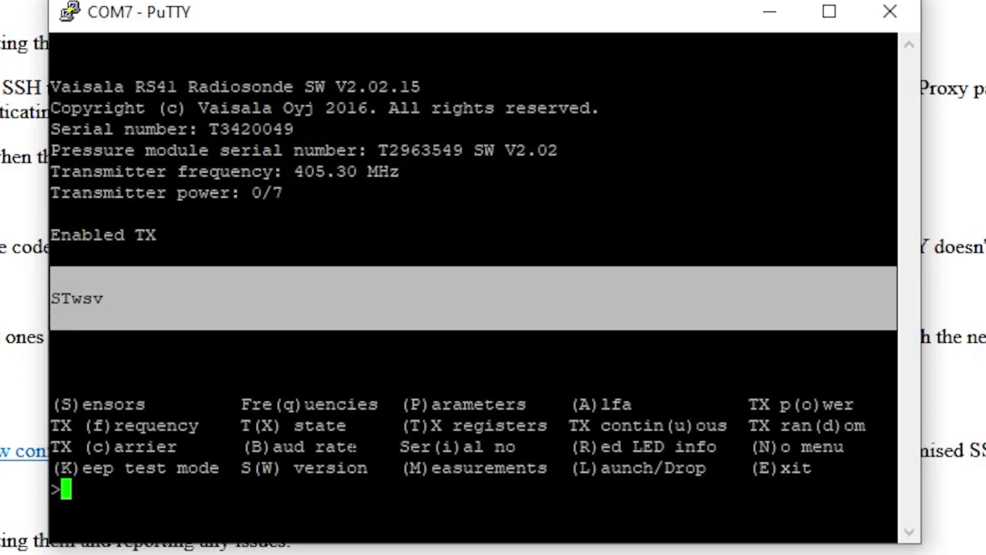
- Toggle the transmitter off with the T(X) state command X, and highlight the response
{"action": "left_click", "coordinate": [264, 427]}
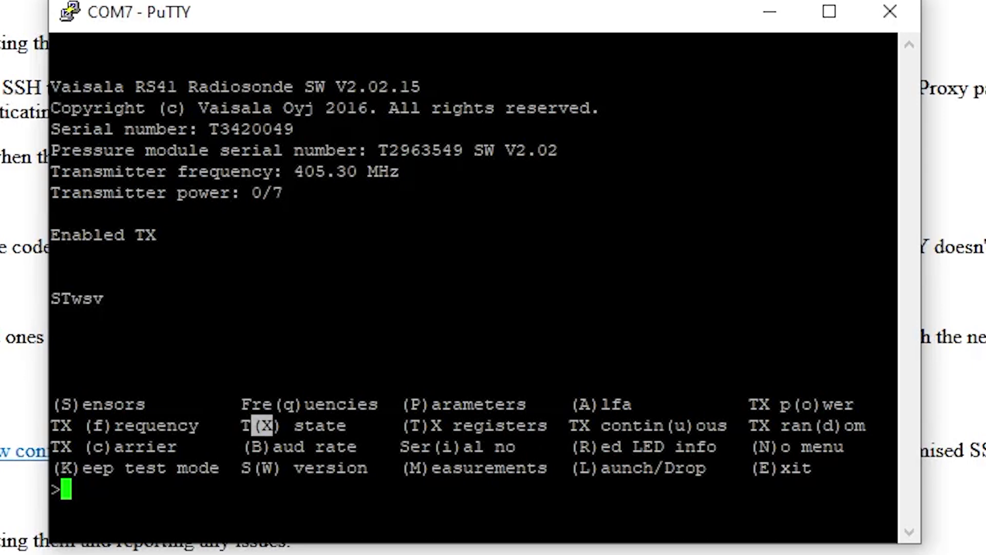
{"action": "type", "text": "X"}
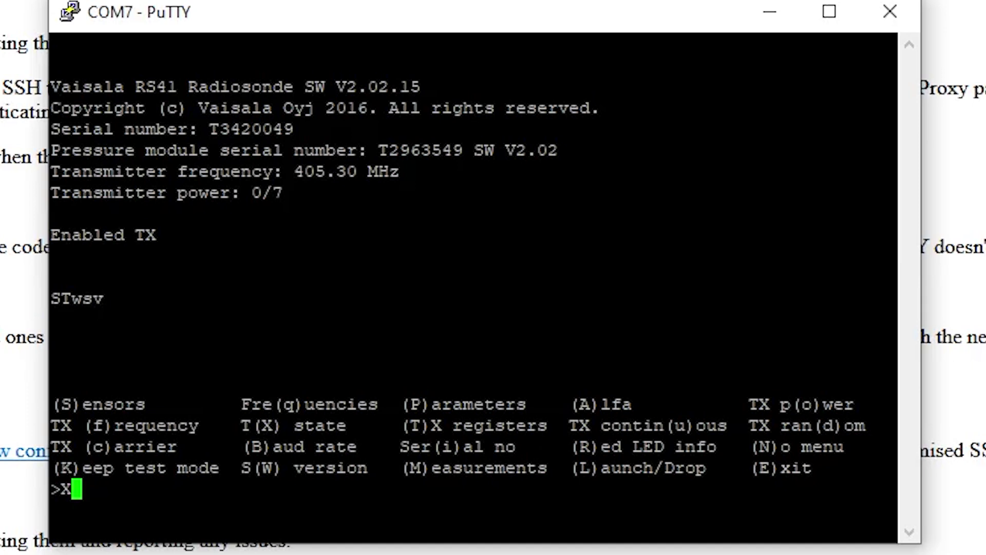
{"action": "key", "text": "Return"}
{"action": "key", "text": "Return"}
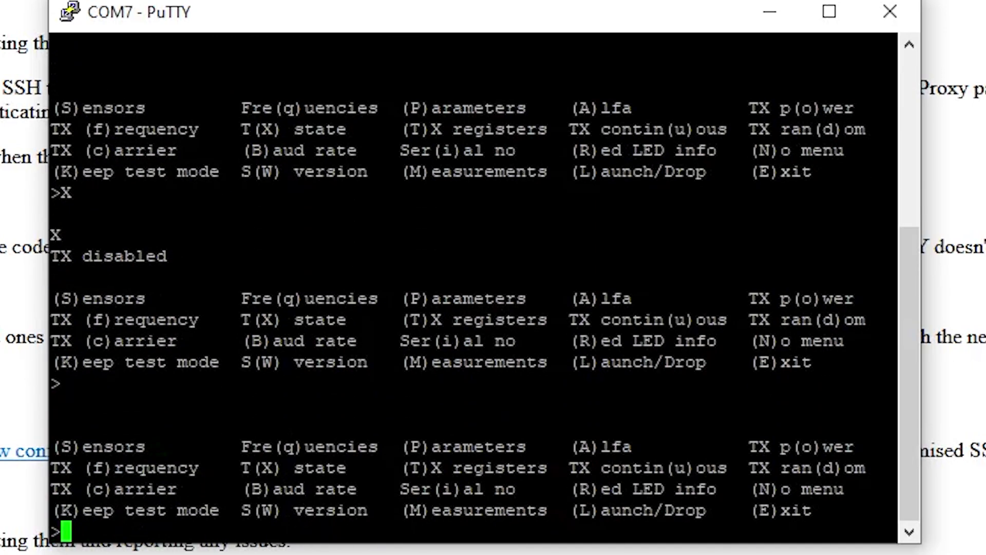
{"action": "left_click_drag", "start_coordinate": [873, 256], "coordinate": [55, 235]}
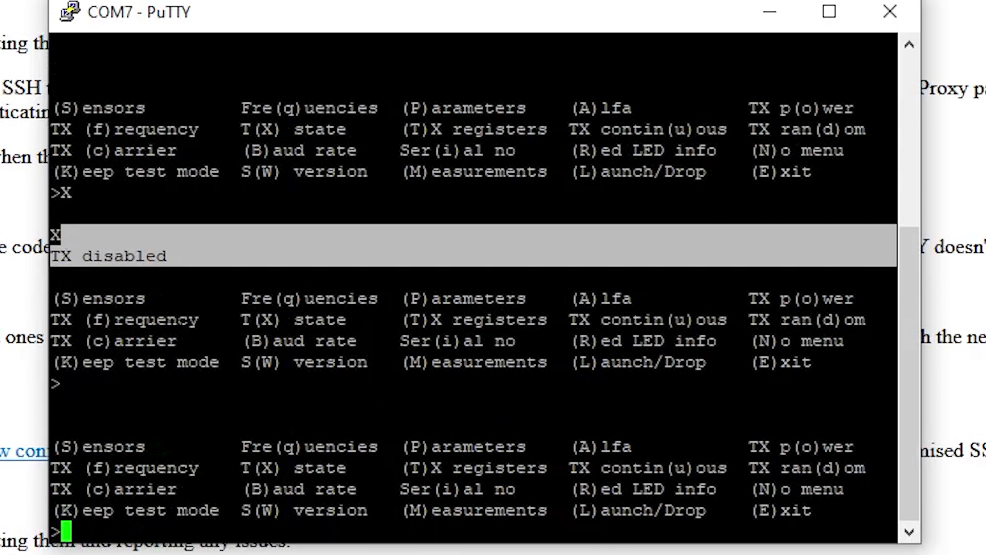
{"action": "left_click", "coordinate": [54, 235]}
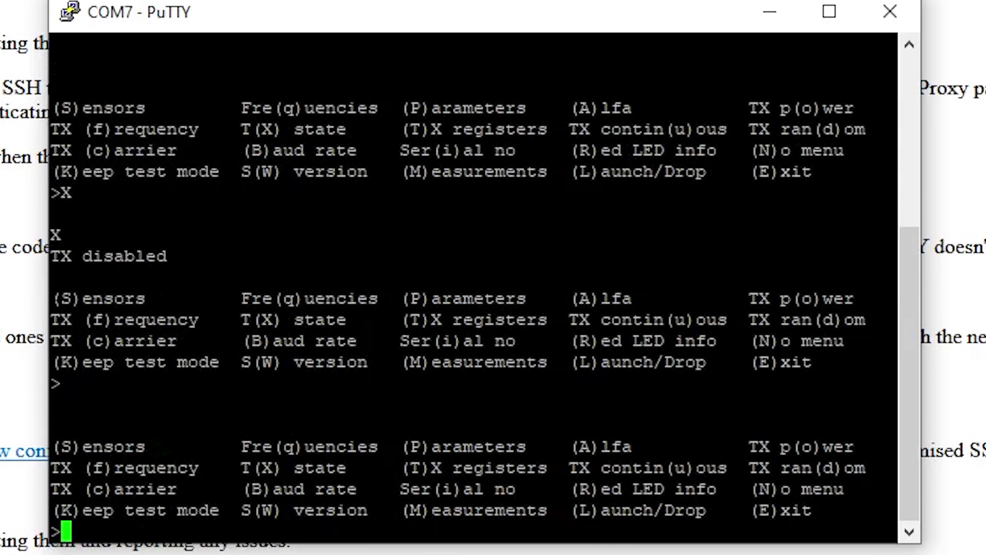
- Request the radiosonde's sensor readings with the command S and highlight the returned values
{"action": "type", "text": "S"}
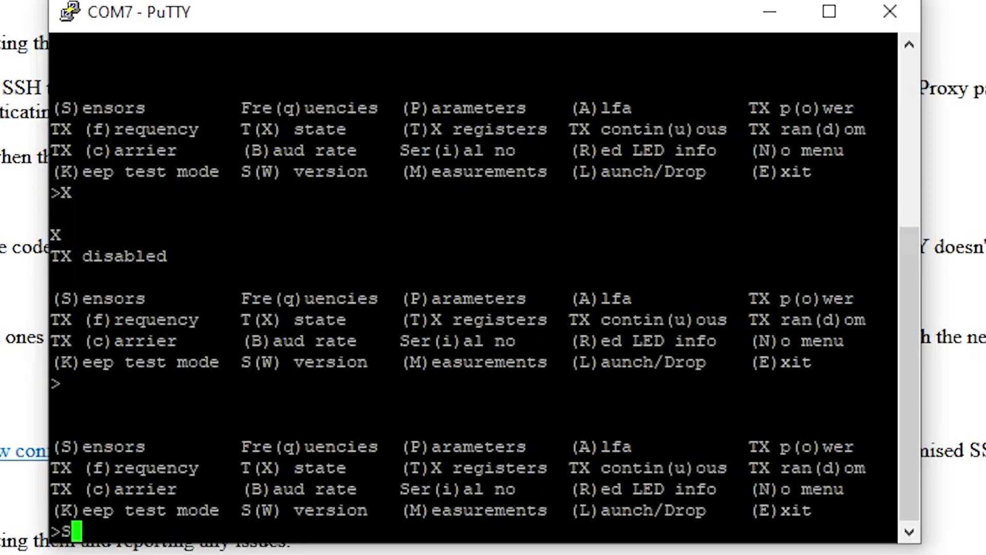
{"action": "key", "text": "Return"}
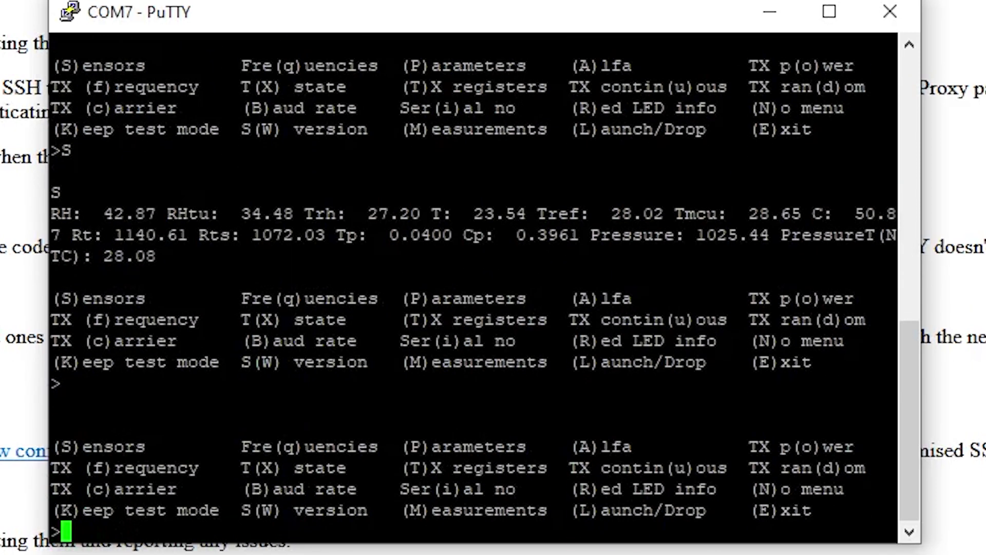
{"action": "left_click_drag", "start_coordinate": [53, 192], "coordinate": [549, 260]}
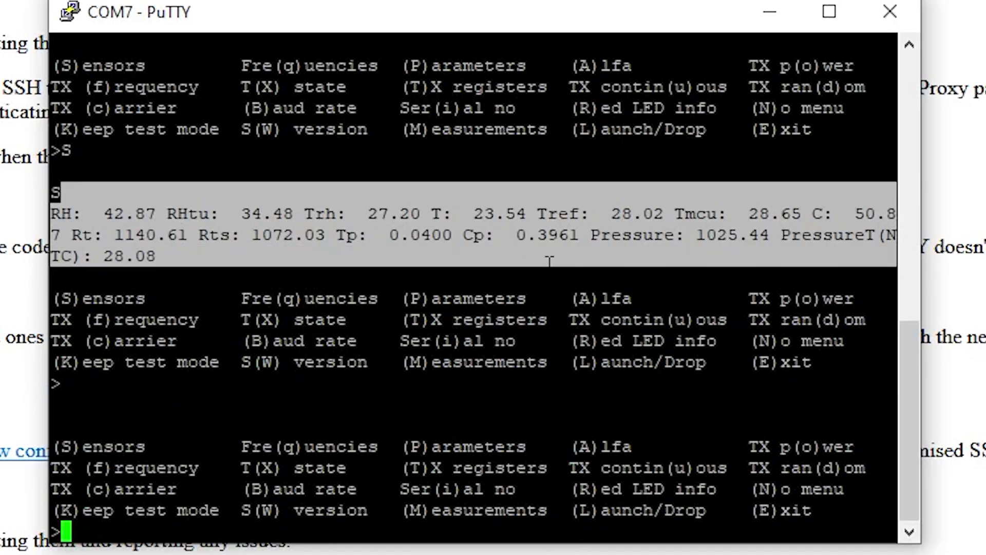
- Try to set the transmitter power to 0 through the TX p(o)wer command o
{"action": "left_click_drag", "start_coordinate": [825, 298], "coordinate": [793, 299]}
{"action": "type", "text": "o"}
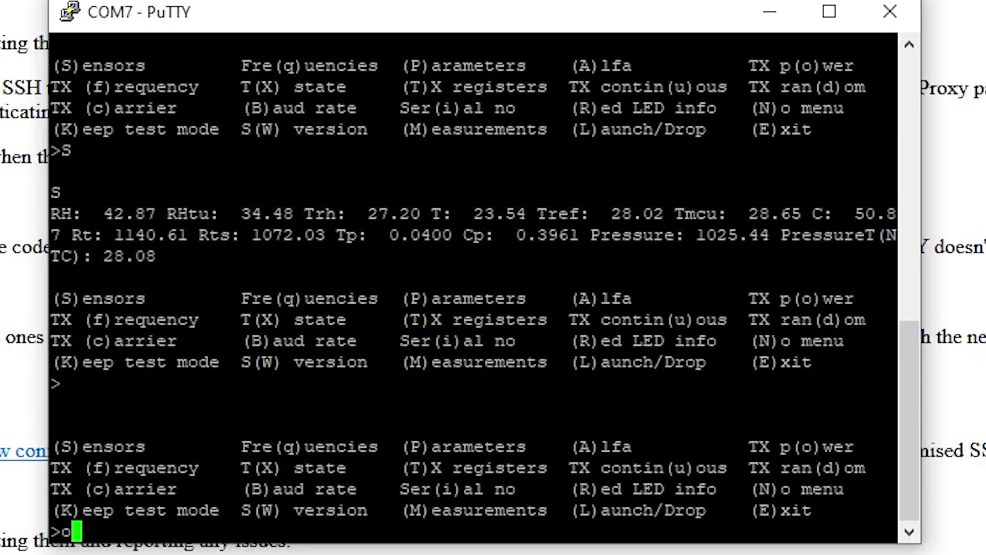
{"action": "key", "text": "Return"}
{"action": "key", "text": "Return"}
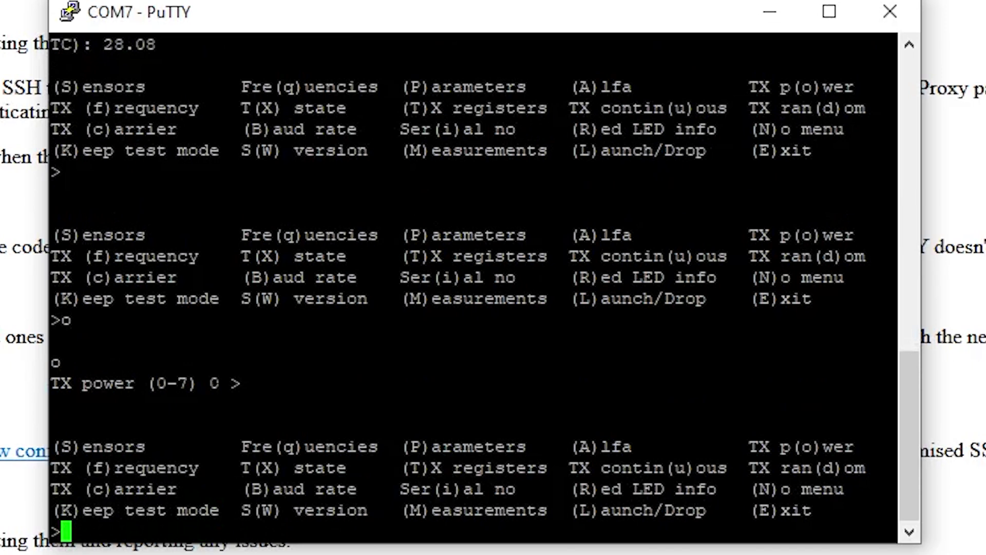
{"action": "type", "text": "0"}
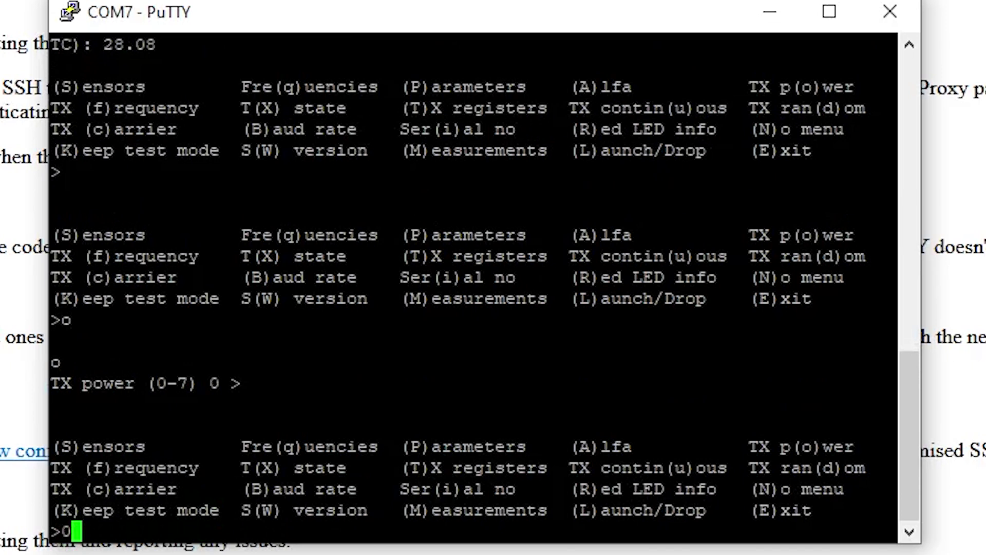
{"action": "key", "text": "Return"}
{"action": "key", "text": "Return"}
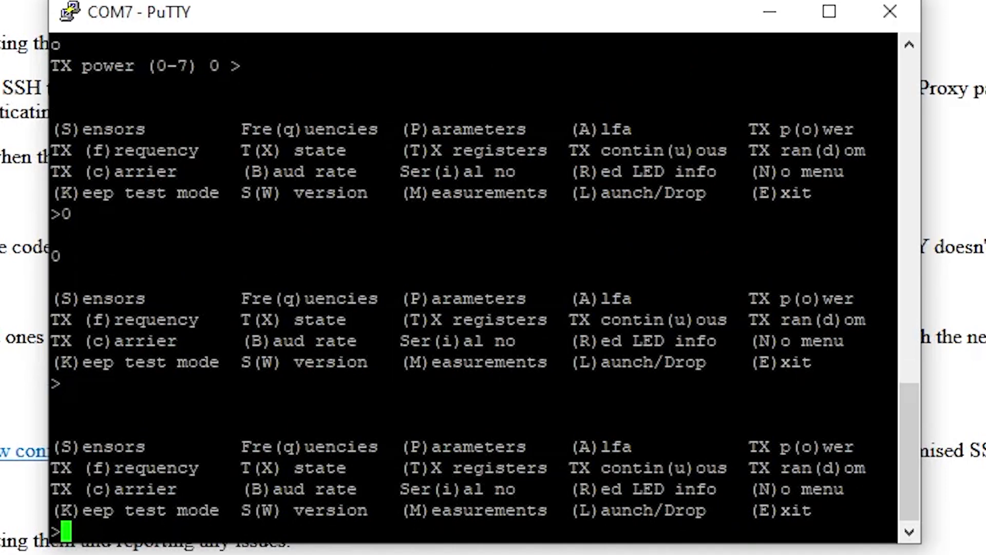
- Query the radiosonde's serial number with the Ser(i)al no command i, clearing the stray quote characters first
{"action": "left_click_drag", "start_coordinate": [432, 489], "coordinate": [452, 488]}
{"action": "type", "text": "''"}
{"action": "key", "text": "BackSpace"}
{"action": "key", "text": "BackSpace"}
{"action": "key", "text": "Return"}
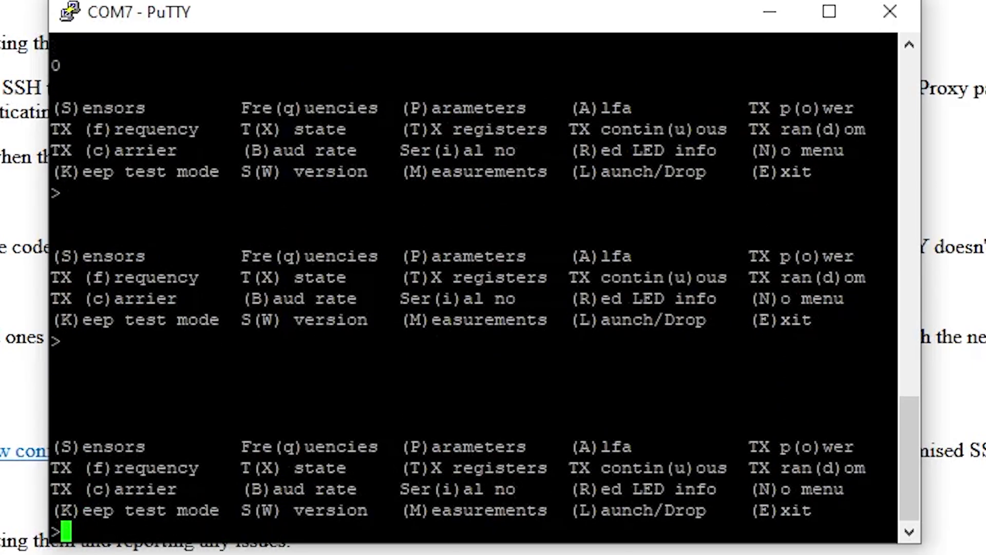
{"action": "type", "text": "''"}
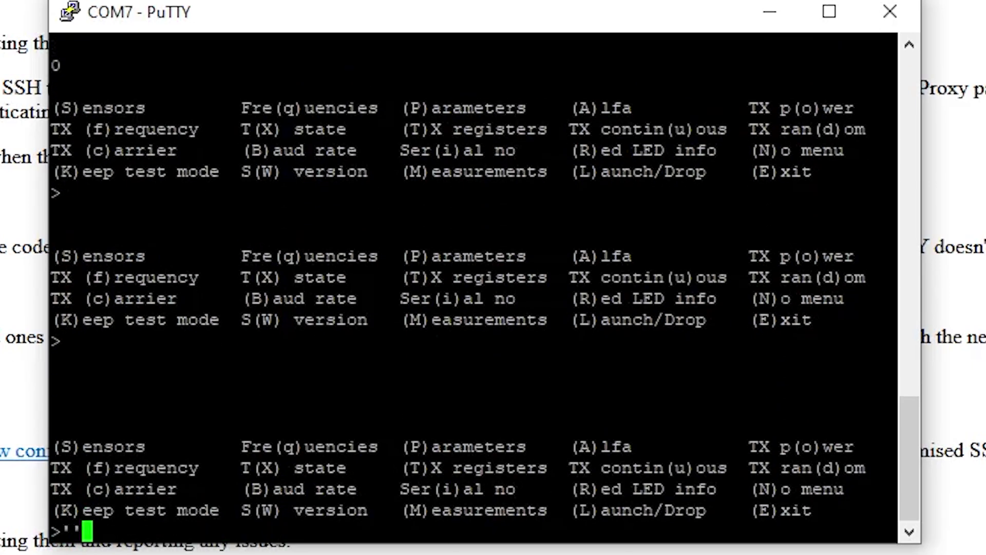
{"action": "key", "text": "BackSpace"}
{"action": "key", "text": "BackSpace"}
{"action": "type", "text": "i"}
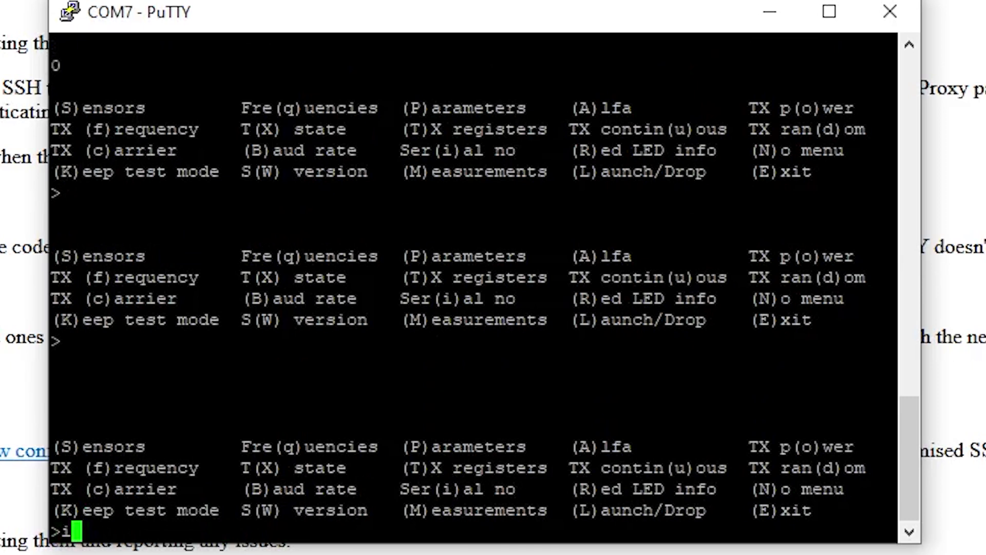
{"action": "key", "text": "Return"}
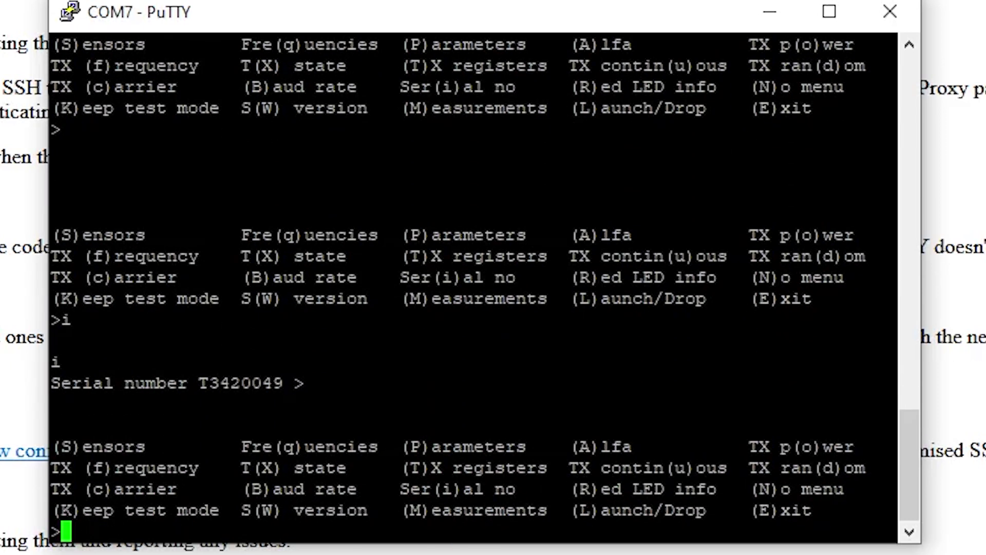
- Enter MakersFunDa in the terminal as the radiosonde's new serial number
{"action": "type", "text": "M"}
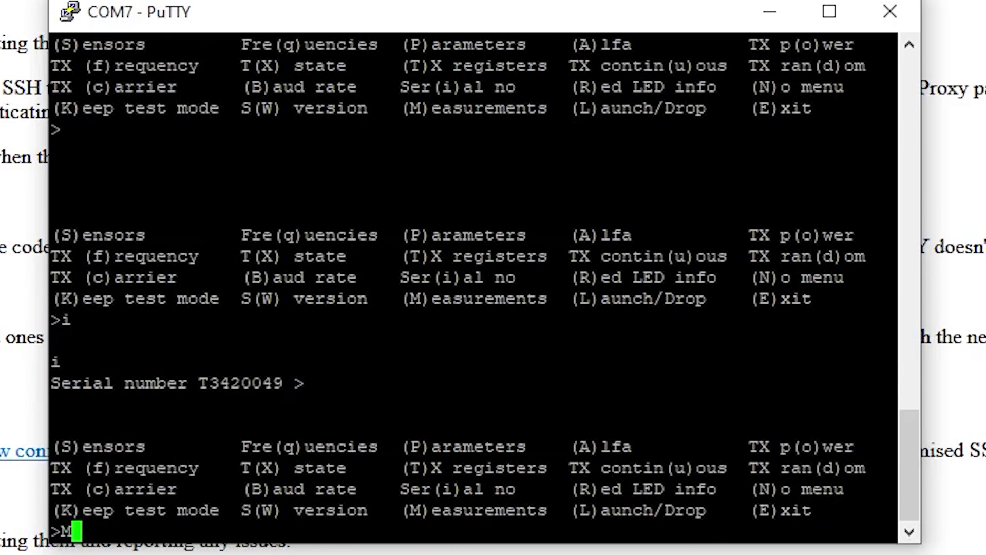
{"action": "type", "text": "akers"}
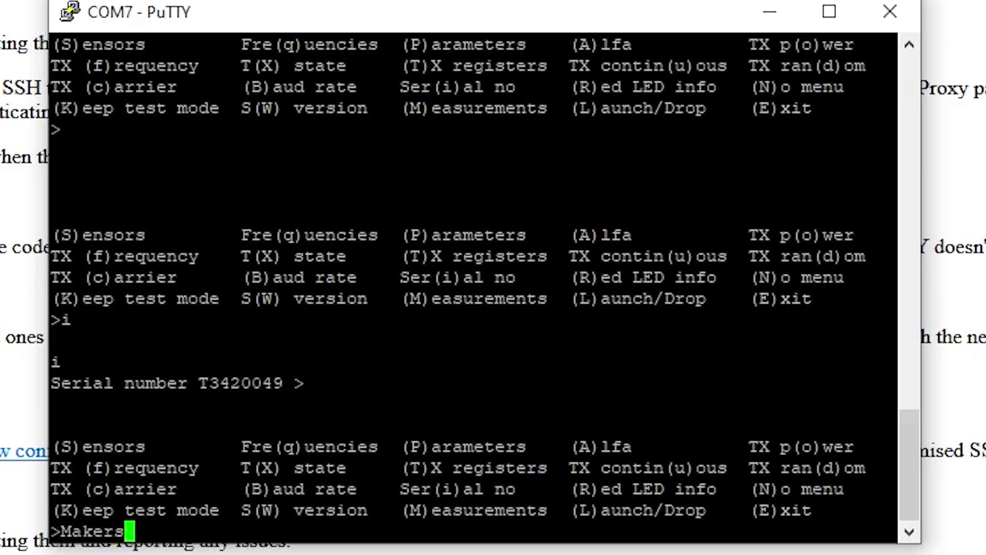
{"action": "type", "text": "FunDa"}
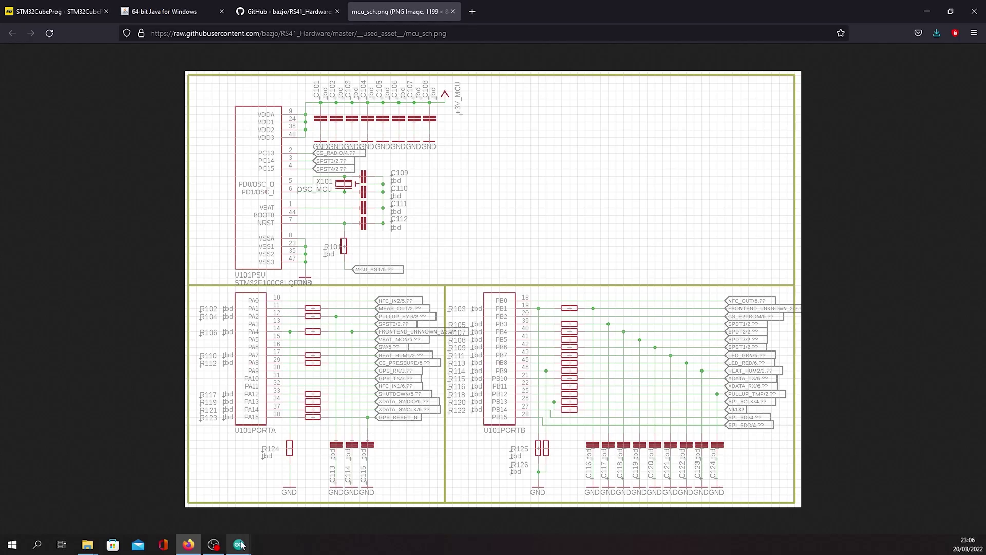
- Switch to the Arduino IDE, replace every LED_BUILTIN in the Blink sketch with PB7, and upload the sketch
{"action": "mouse_move", "coordinate": [241, 545]}
{"action": "left_click", "coordinate": [291, 490]}
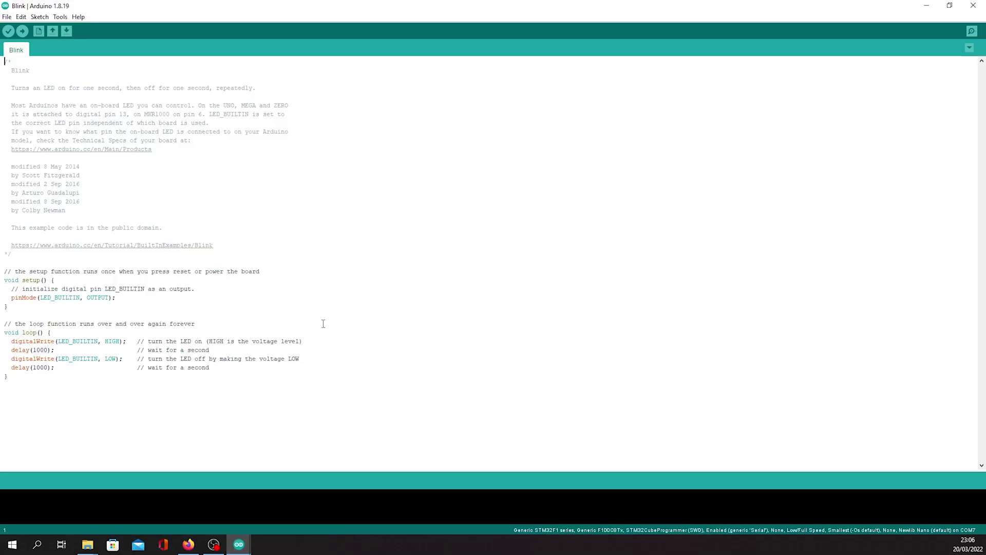
{"action": "left_click", "coordinate": [98, 340]}
{"action": "left_click_drag", "start_coordinate": [79, 298], "coordinate": [41, 297]}
{"action": "key", "text": "ctrl+f"}
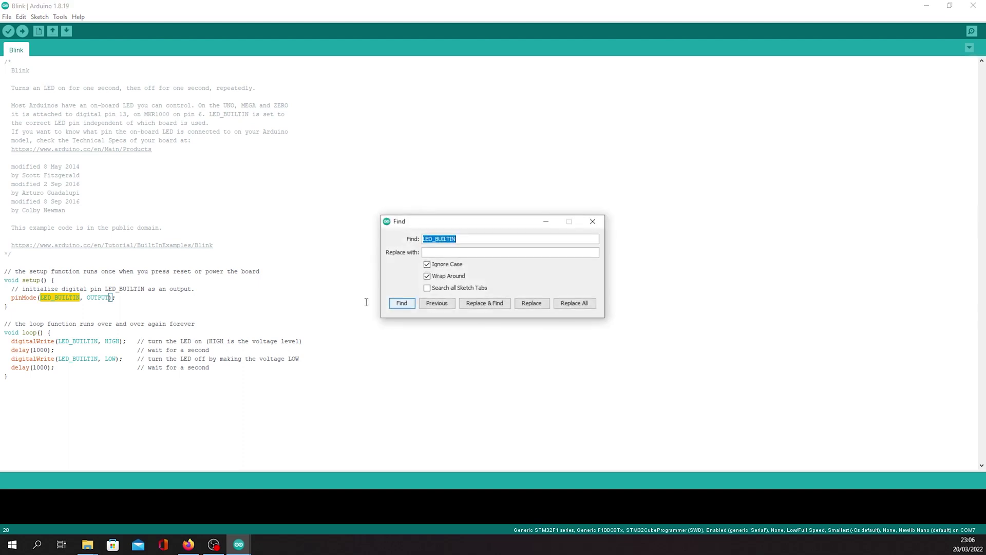
{"action": "left_click", "coordinate": [474, 252]}
{"action": "type", "text": "PB7"}
{"action": "left_click", "coordinate": [572, 306]}
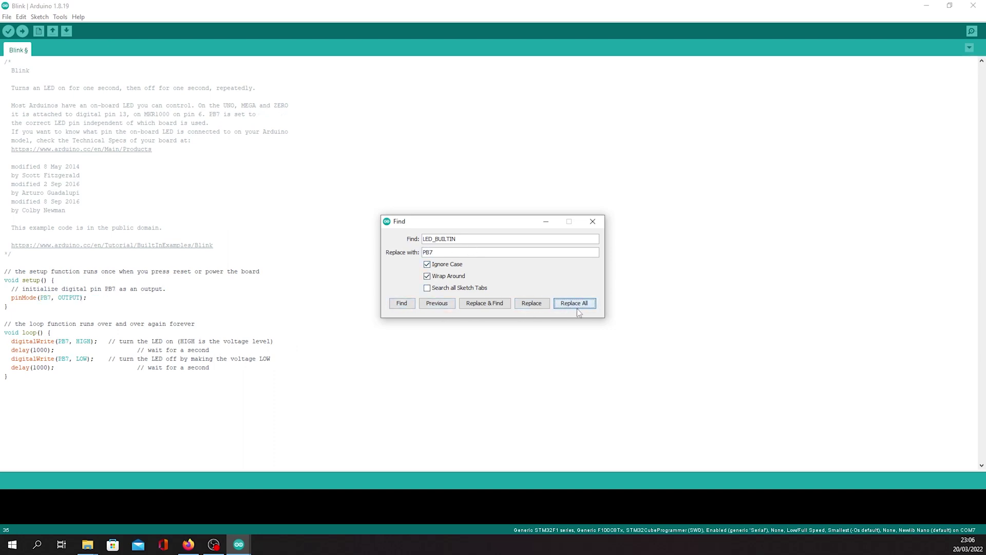
{"action": "left_click", "coordinate": [593, 222]}
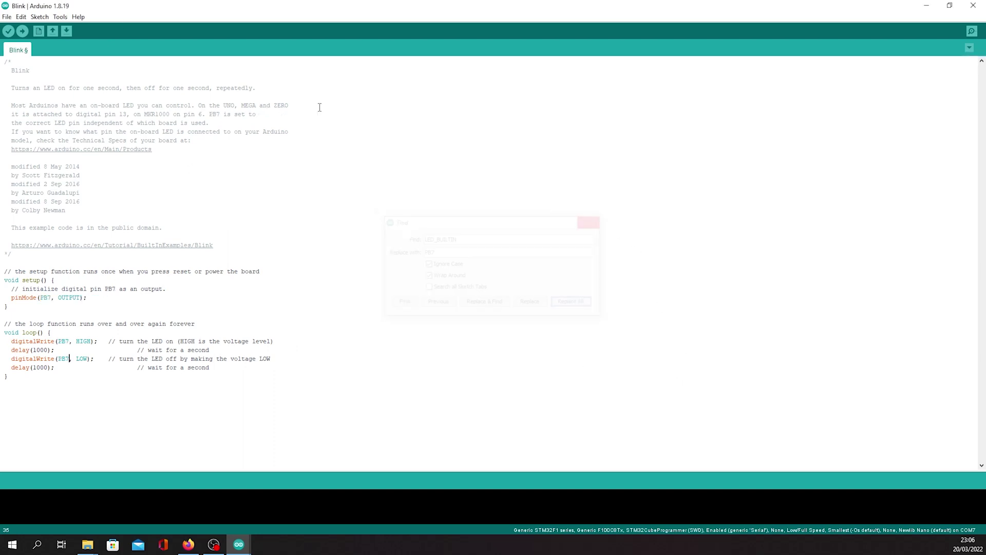
{"action": "left_click", "coordinate": [22, 31]}
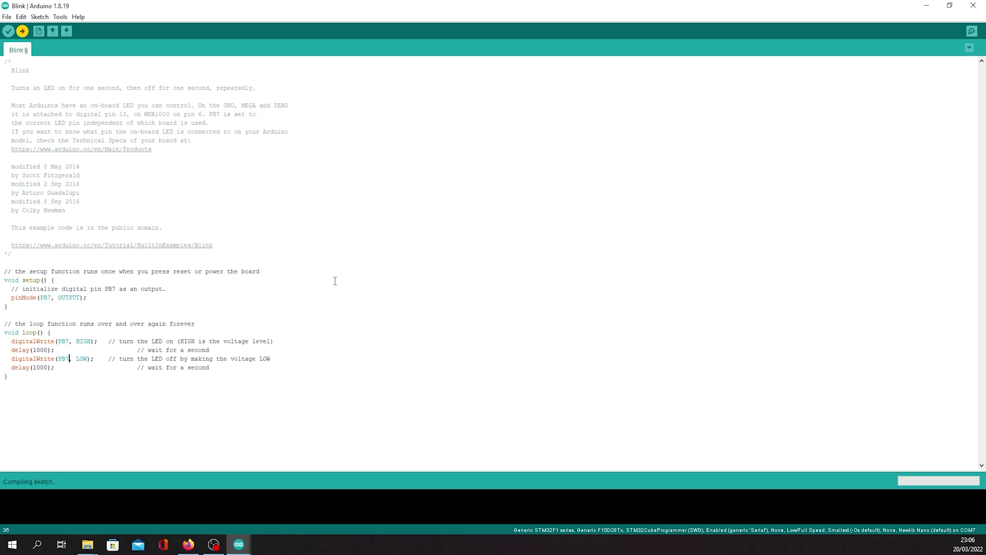